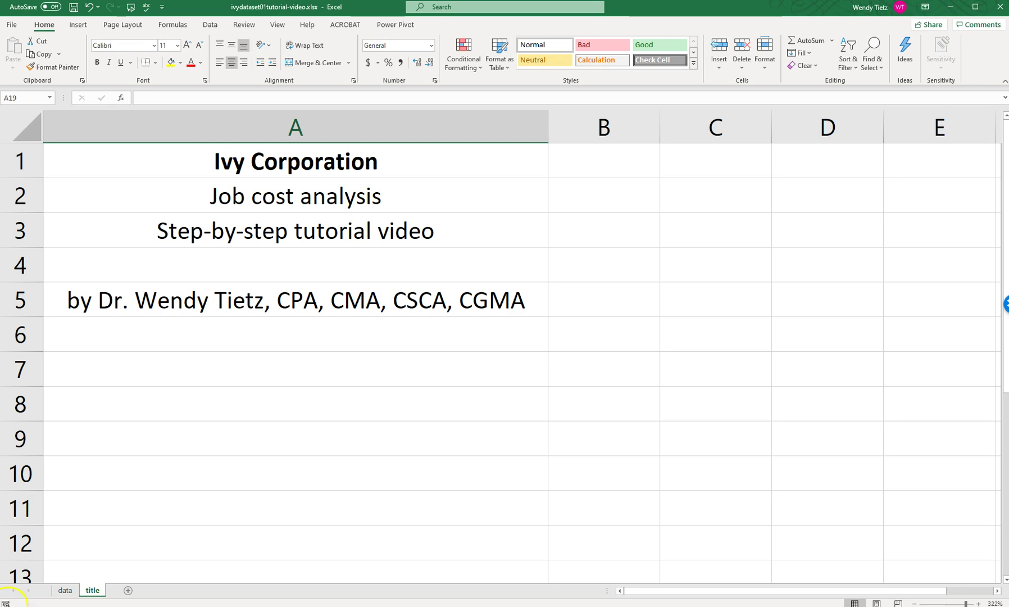
- Create a PivotTable on a new worksheet from the range A1:H45 of the data sheet
click(62, 593)
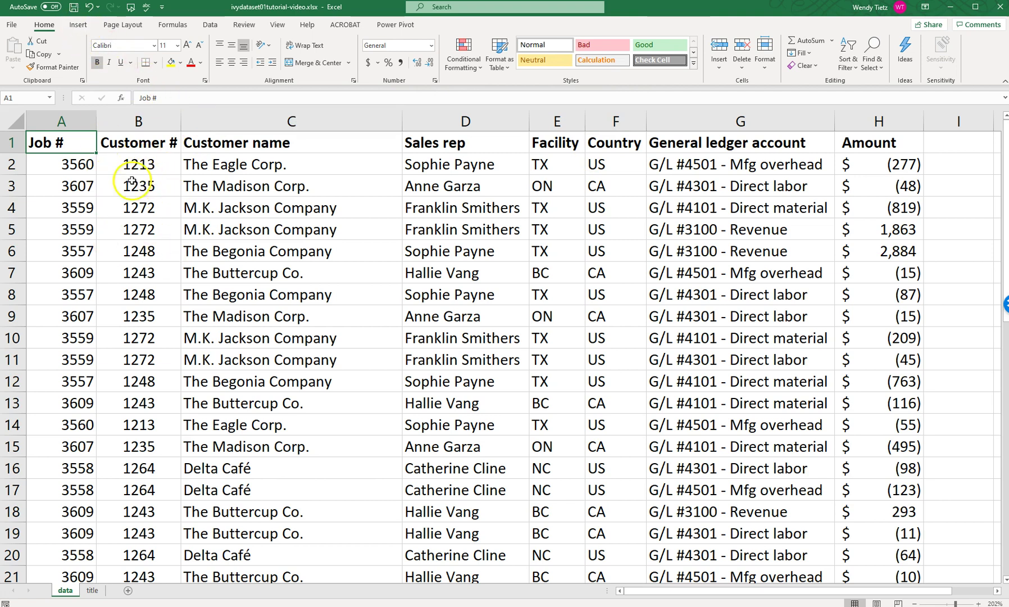
click(78, 25)
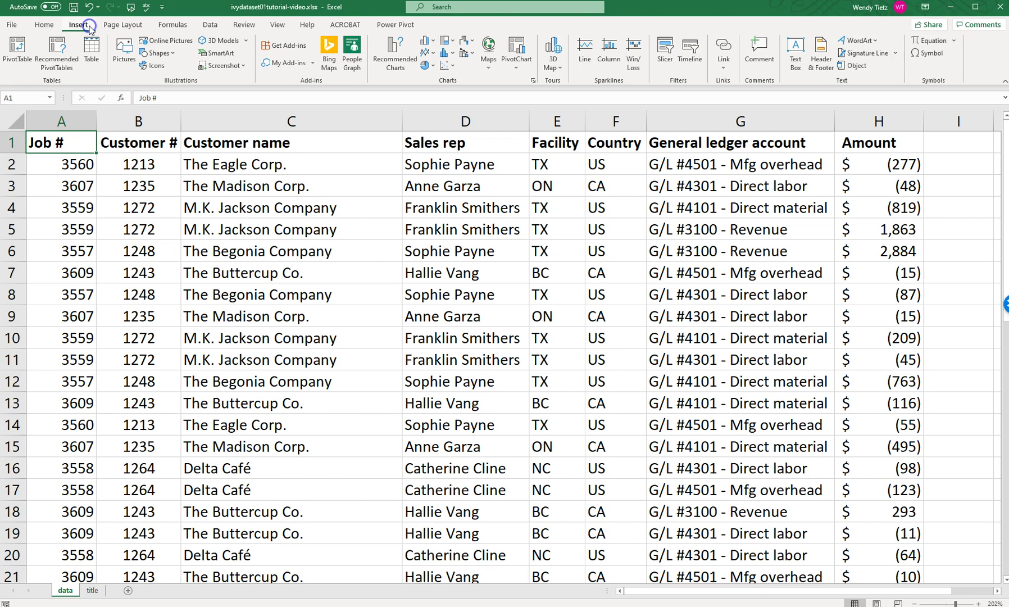
click(15, 54)
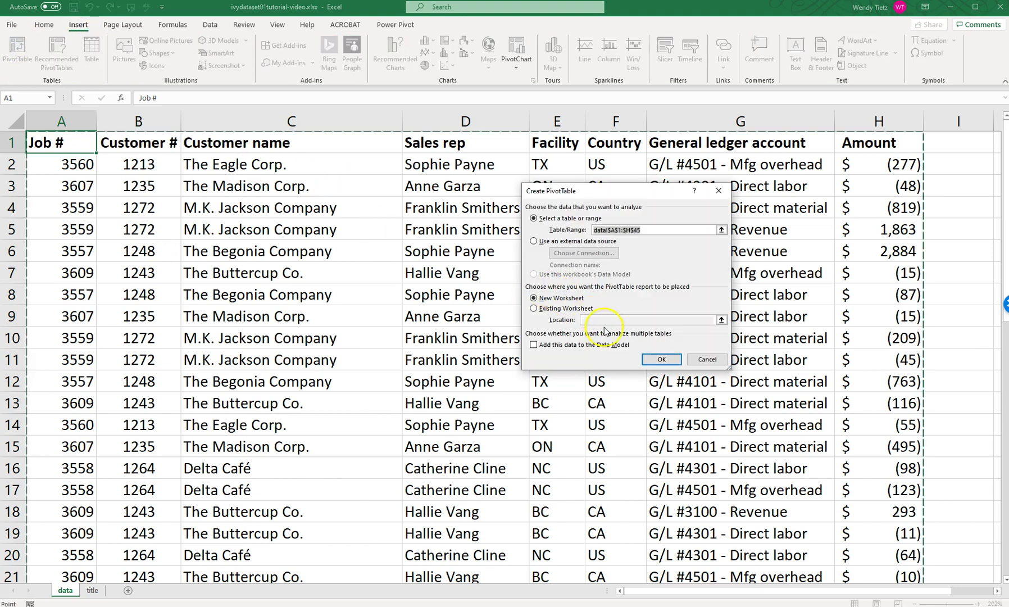
click(658, 358)
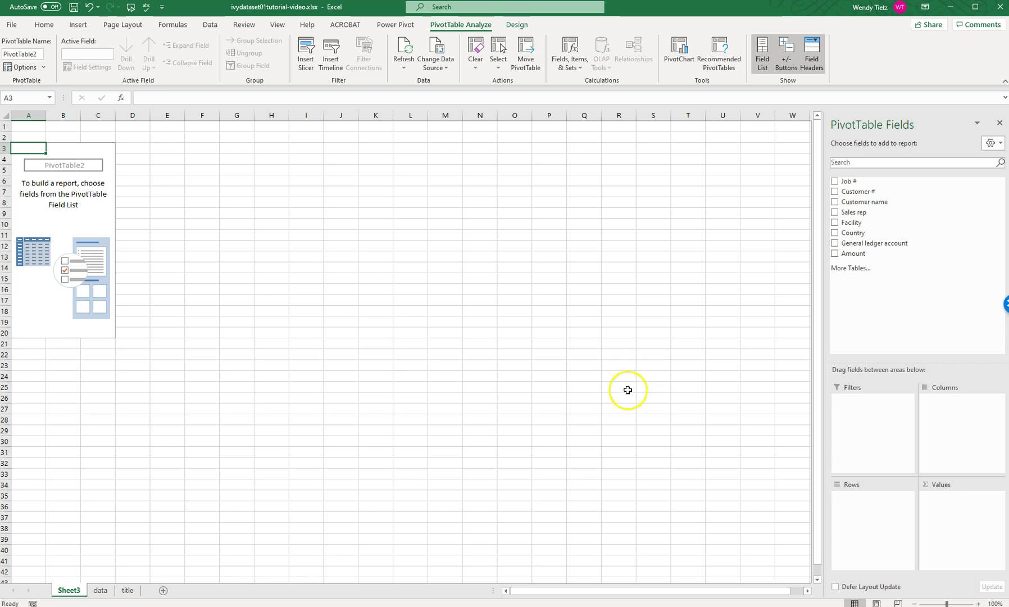
- Rename the new PivotTable worksheet as "pivot table 1"
right_click(74, 592)
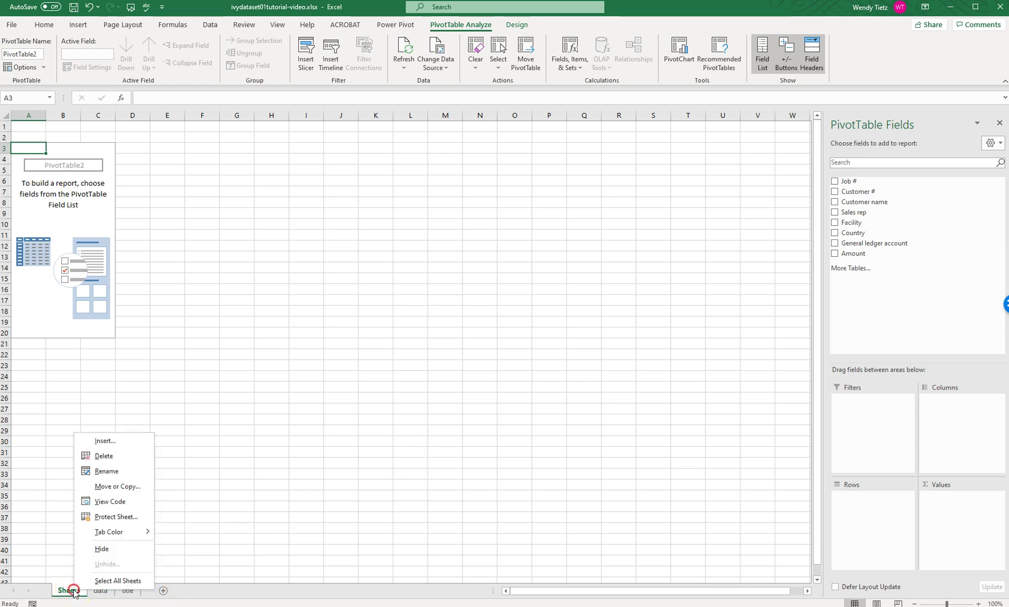
click(106, 471)
text(p)
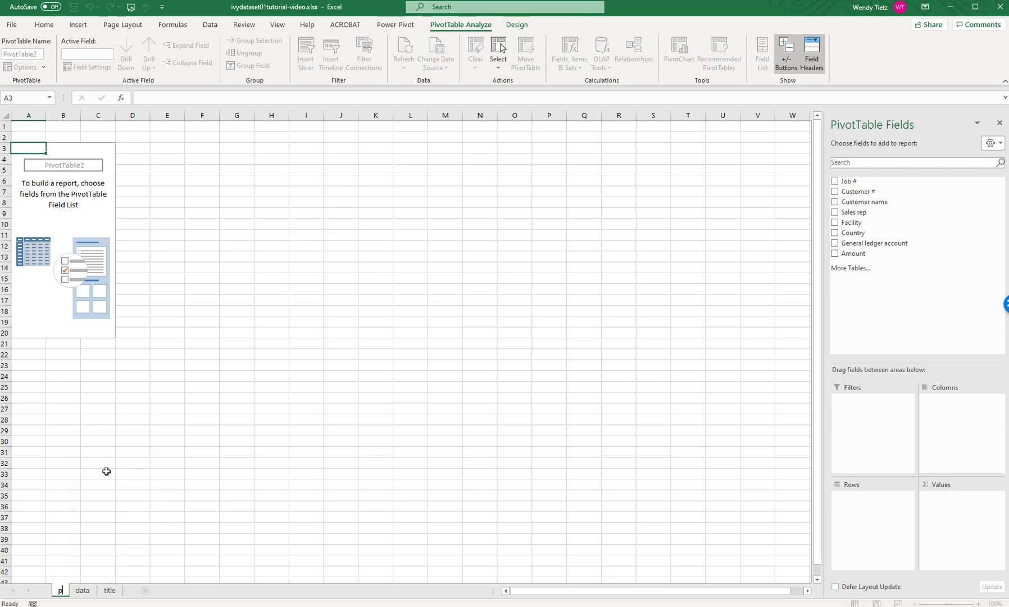
text(ivot table 1)
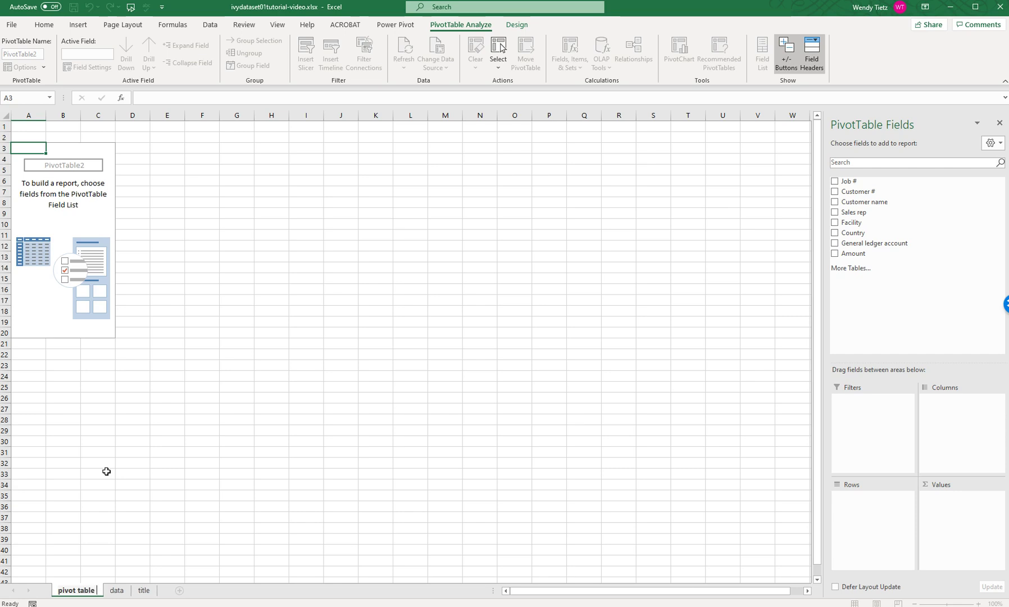
click(52, 335)
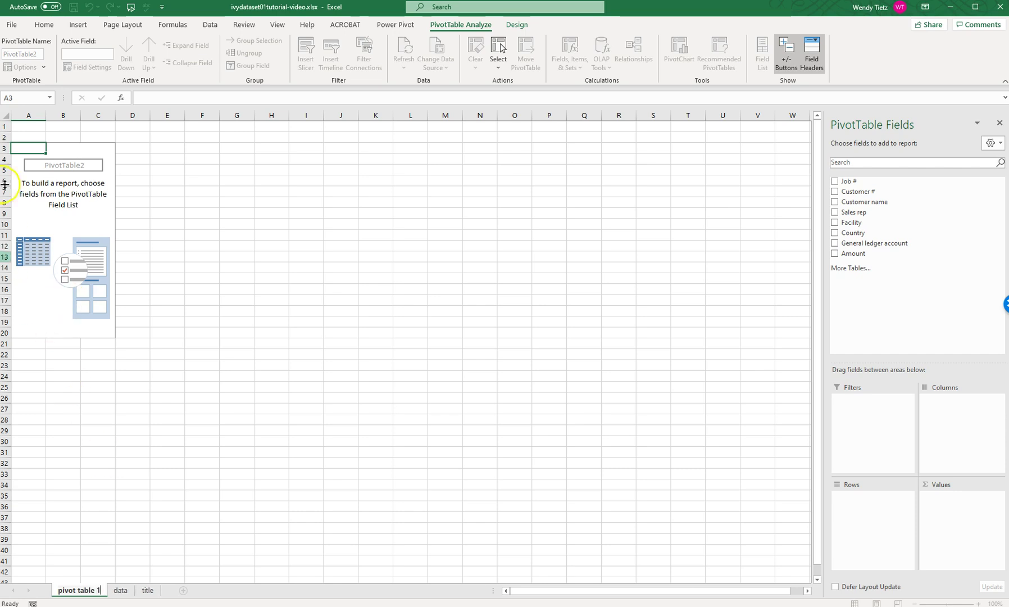
click(40, 194)
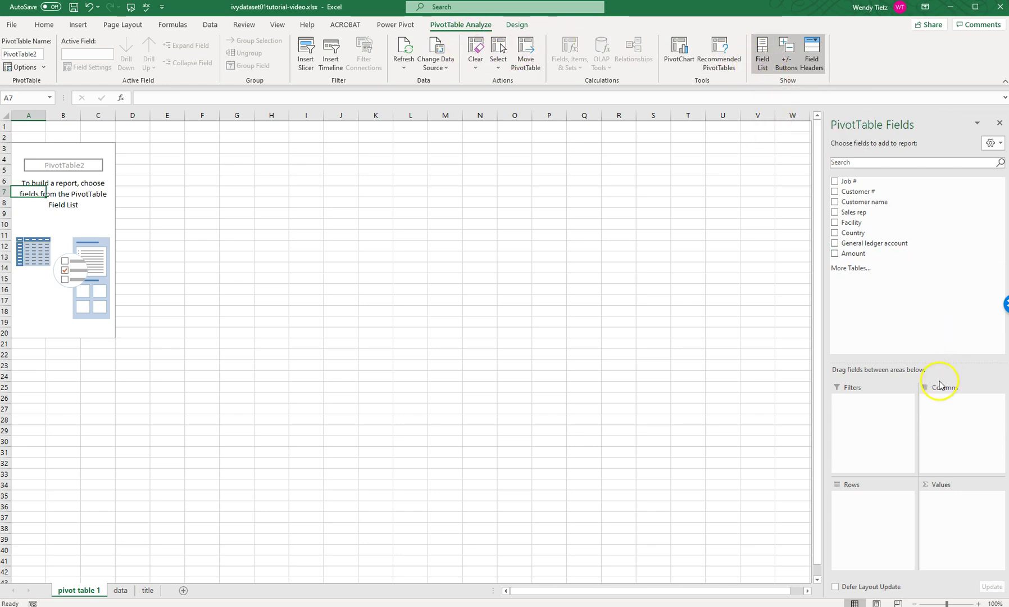
- Set General ledger account as the PivotTable's row field and Amount as its summed value field
drag(953, 604, 956, 602)
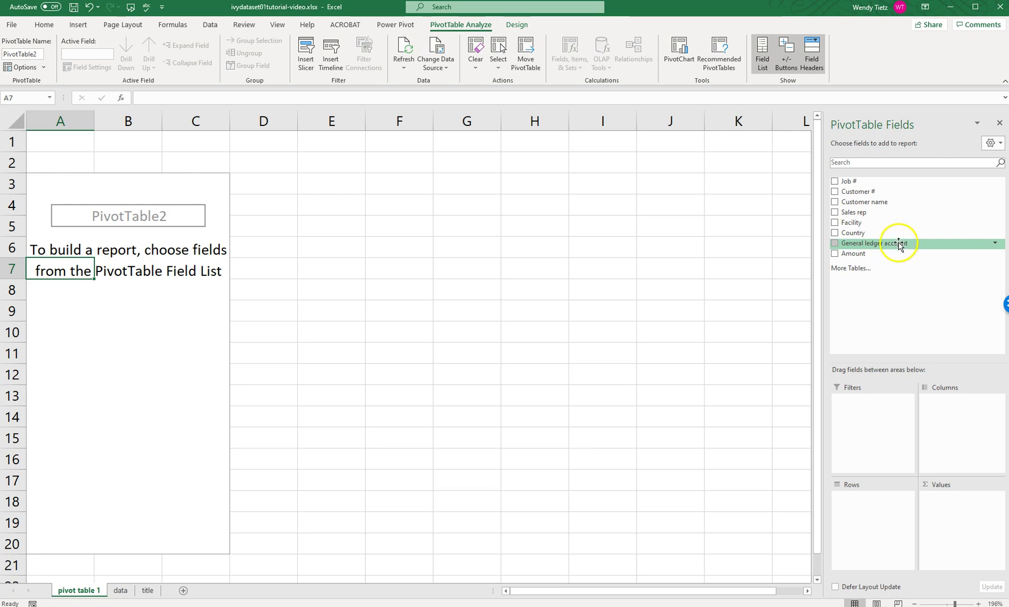
drag(899, 244, 871, 499)
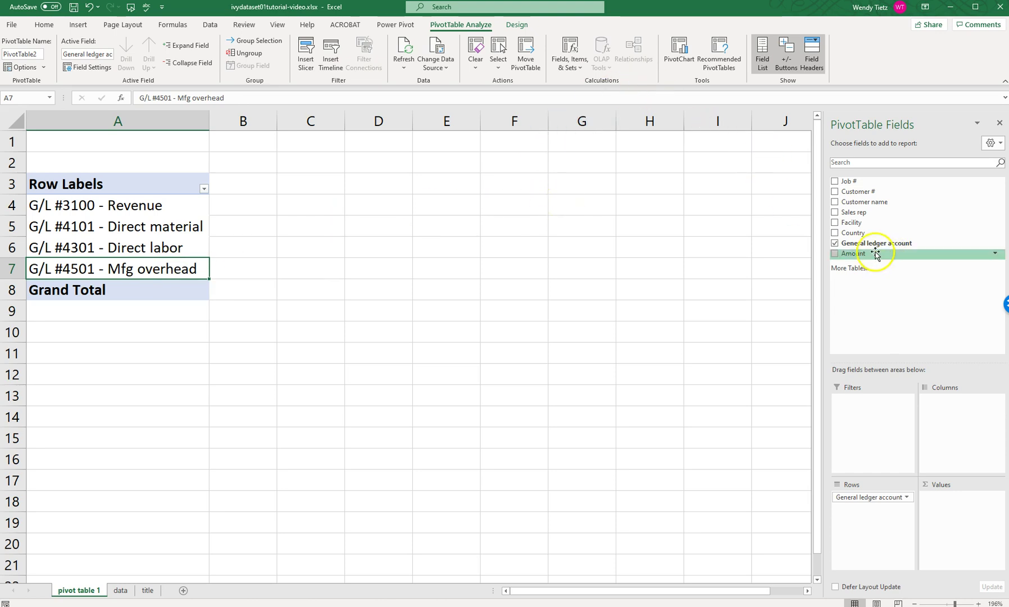
drag(874, 253, 982, 508)
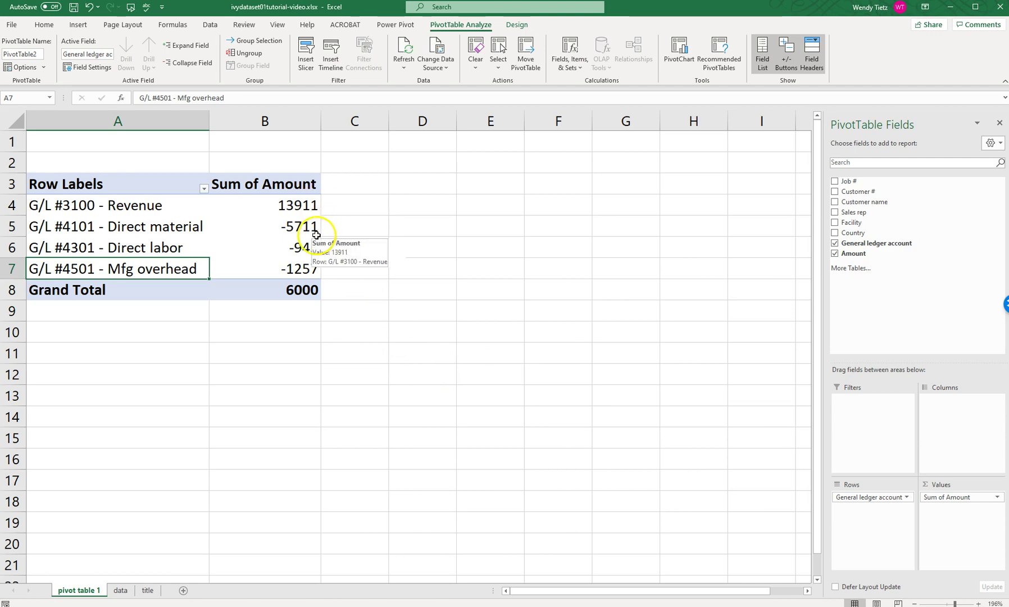
- Format the Sum of Amount values as Accounting with the $ symbol and 0 decimal places
mouse_move(314, 247)
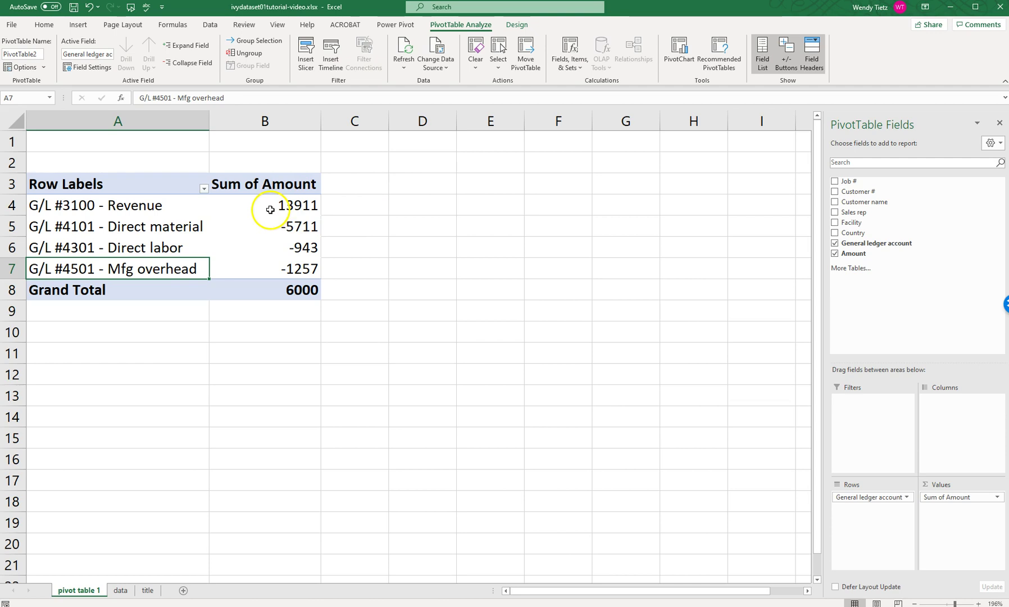
mouse_move(271, 209)
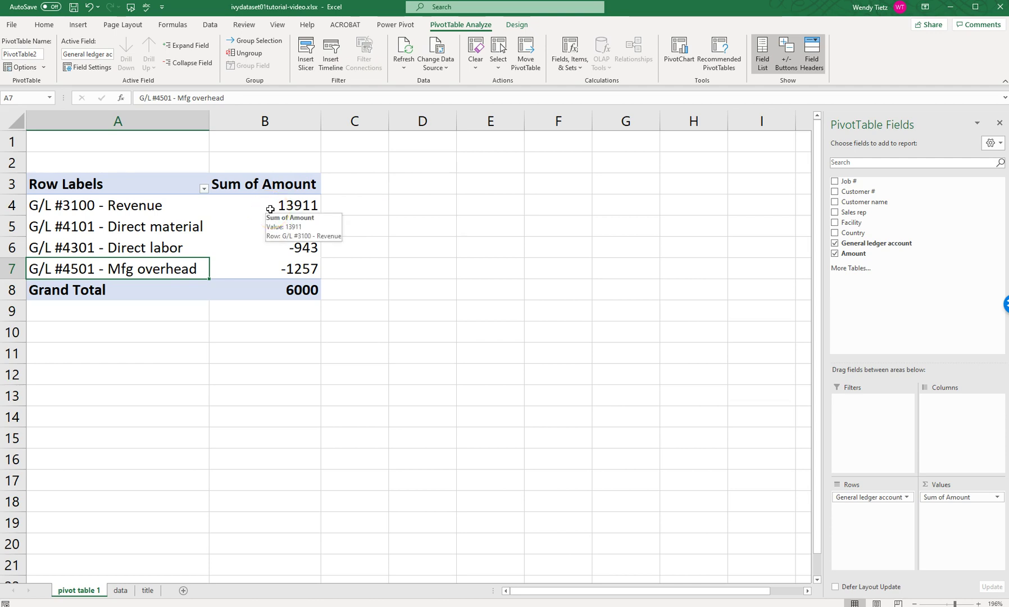
drag(270, 206, 264, 288)
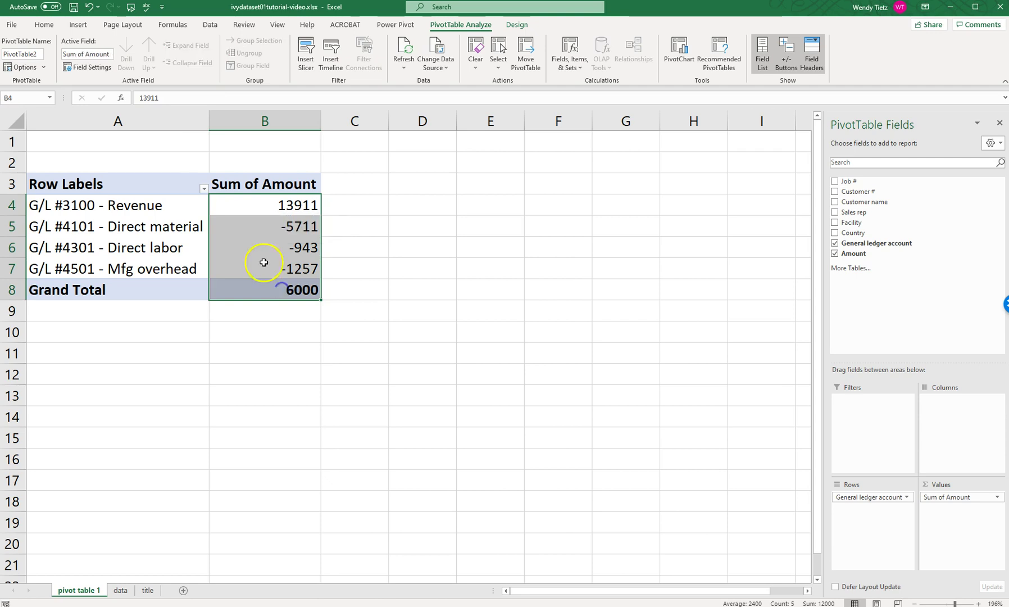
right_click(258, 209)
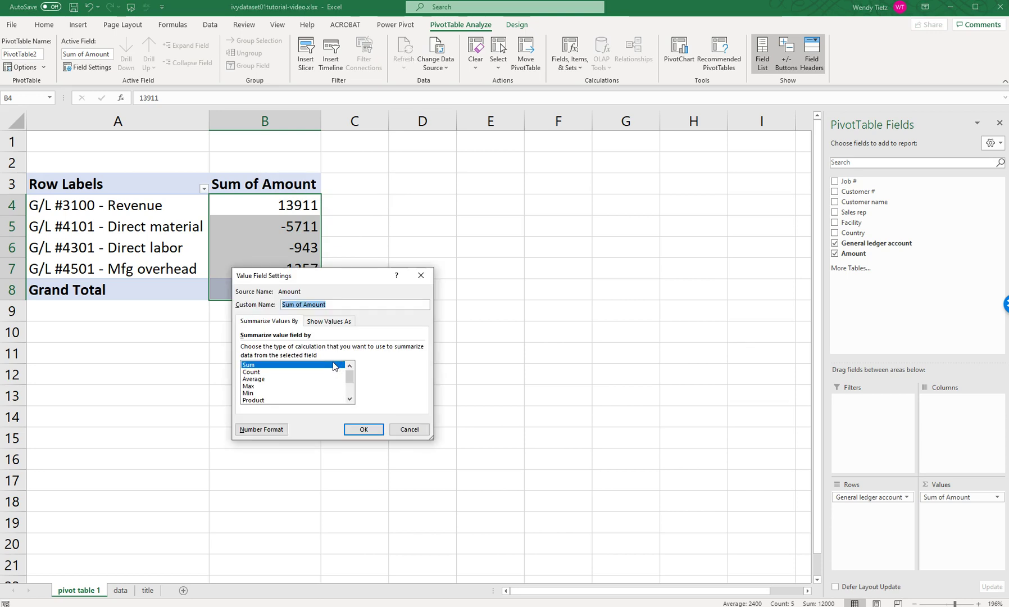
click(269, 430)
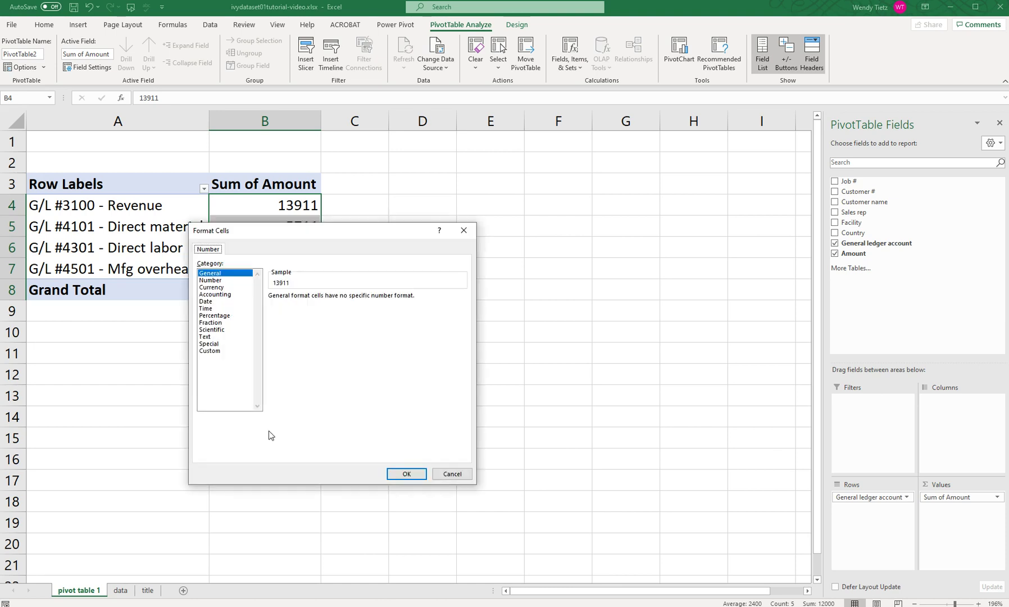
click(212, 294)
click(341, 300)
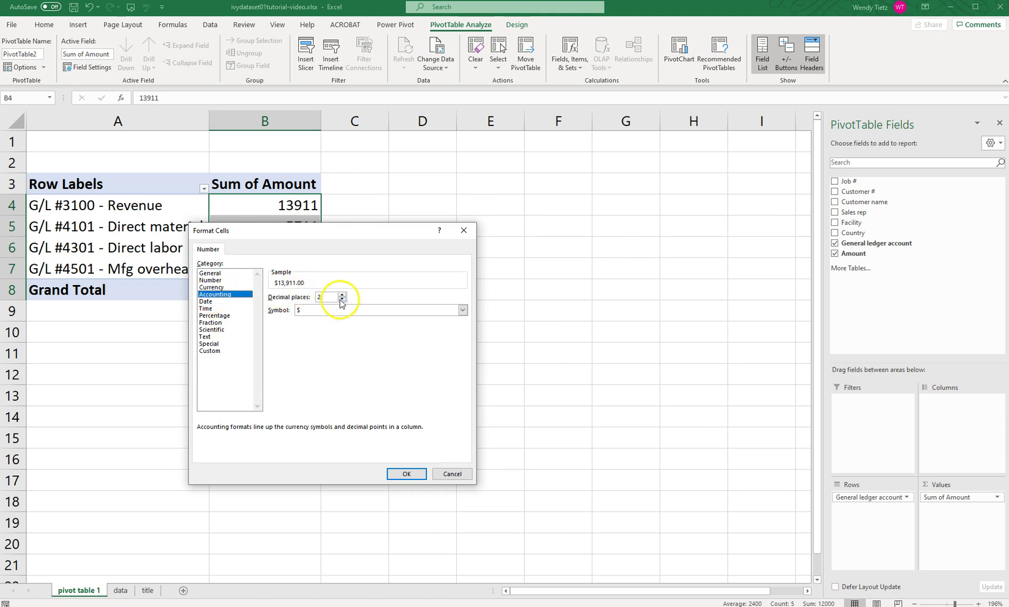
click(341, 299)
click(342, 295)
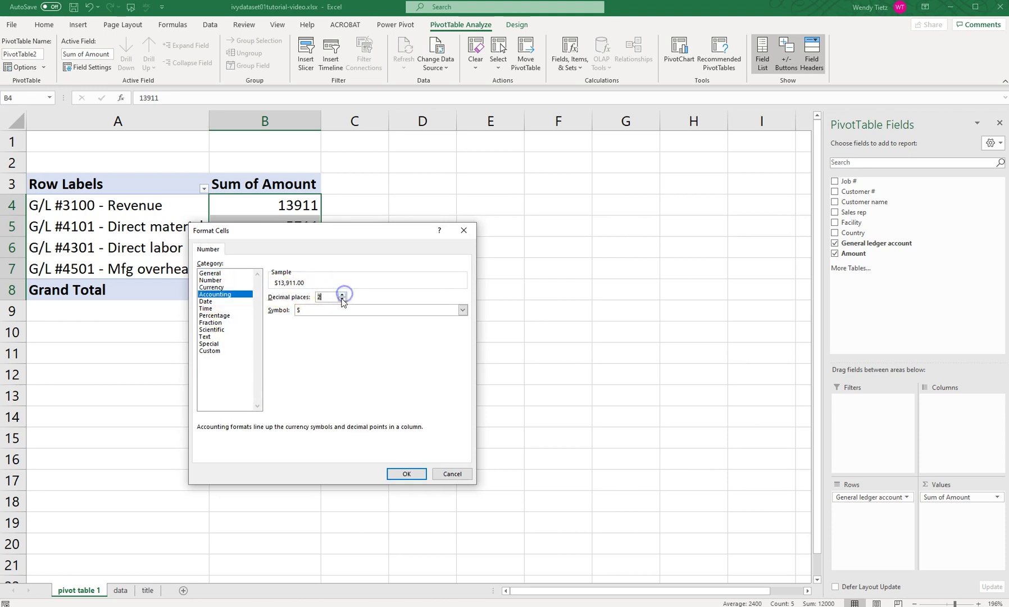
click(341, 299)
click(415, 476)
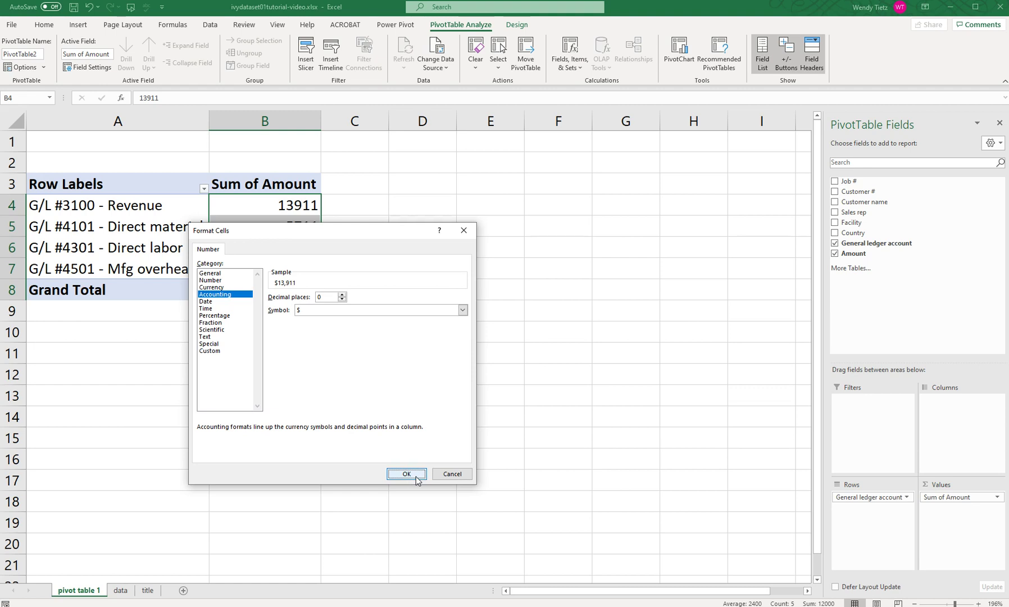
click(414, 475)
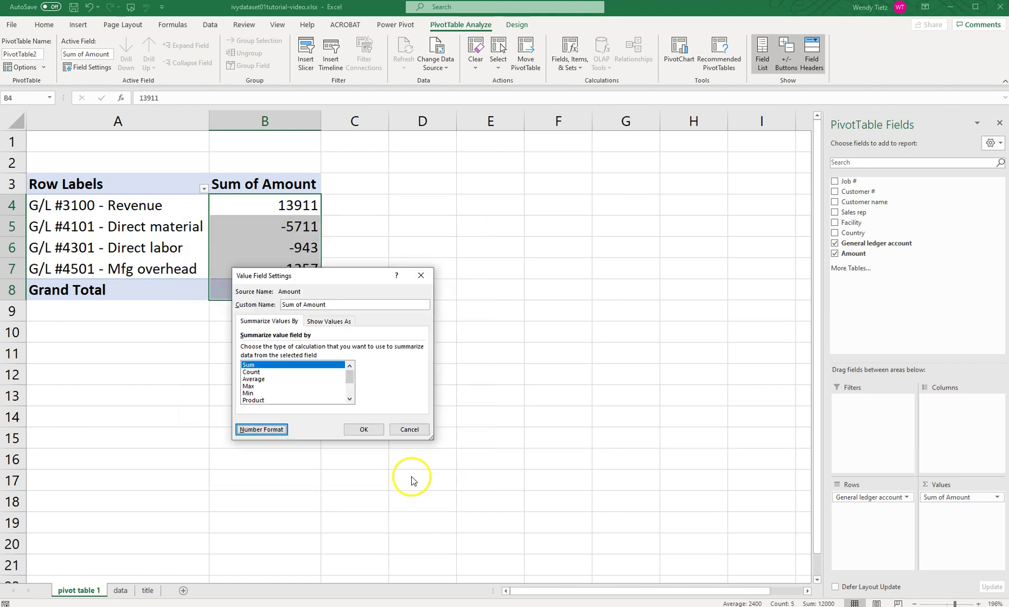
click(361, 426)
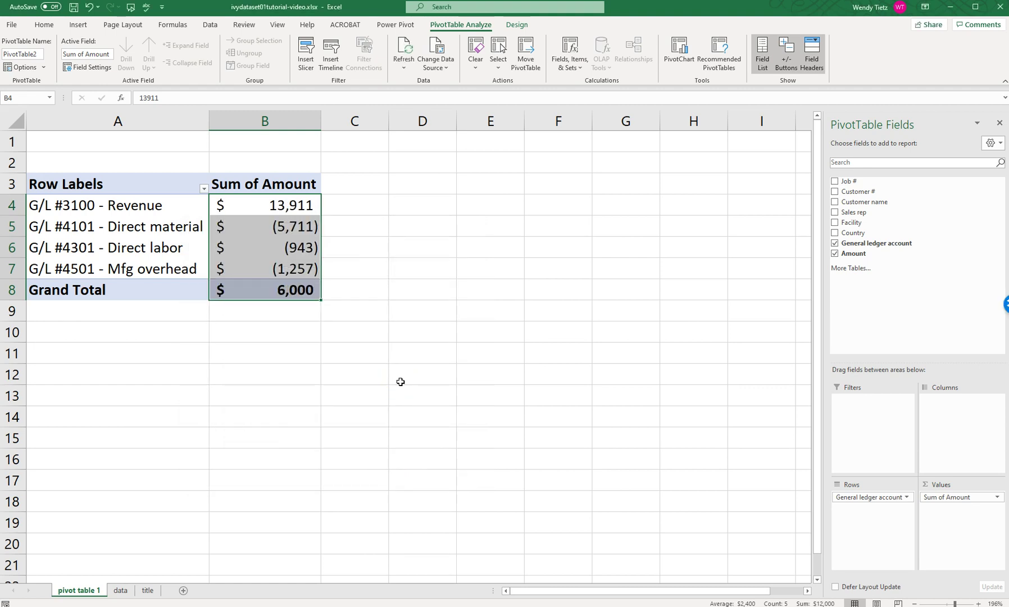
click(140, 204)
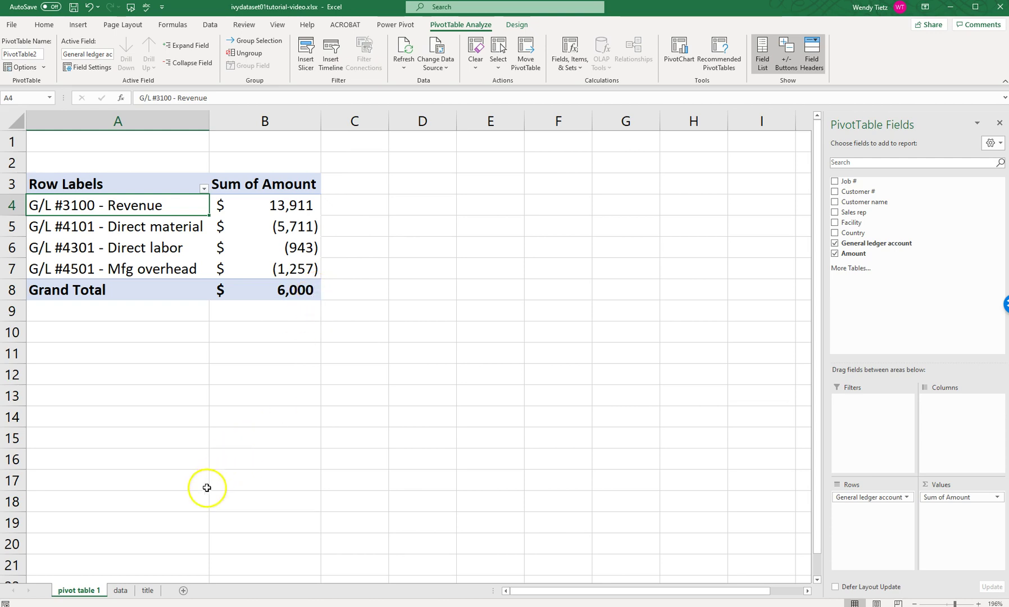
- Create a second PivotTable on another new worksheet from the data sheet's range A1:H45
click(123, 590)
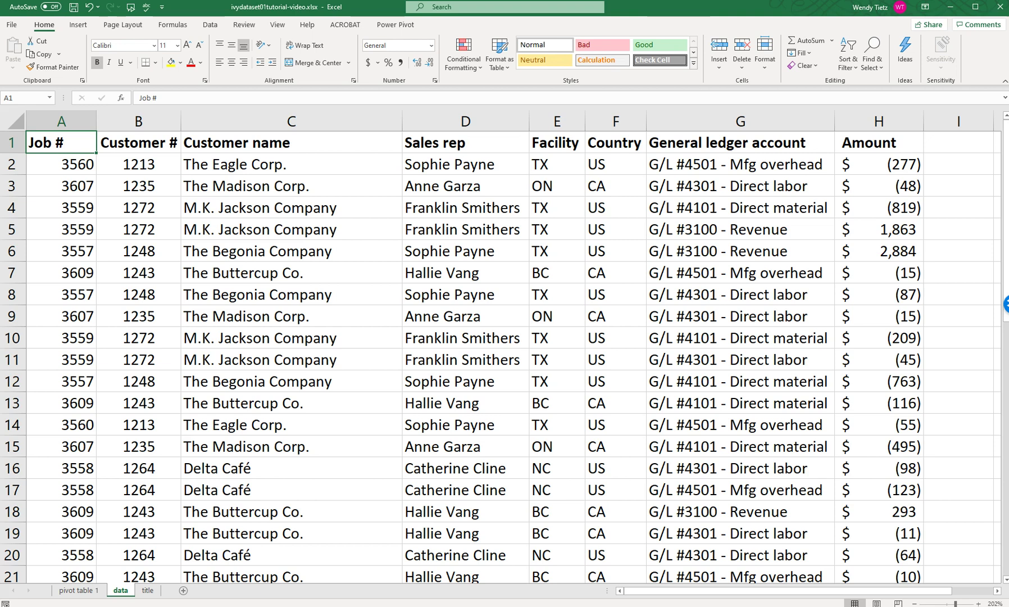
click(78, 24)
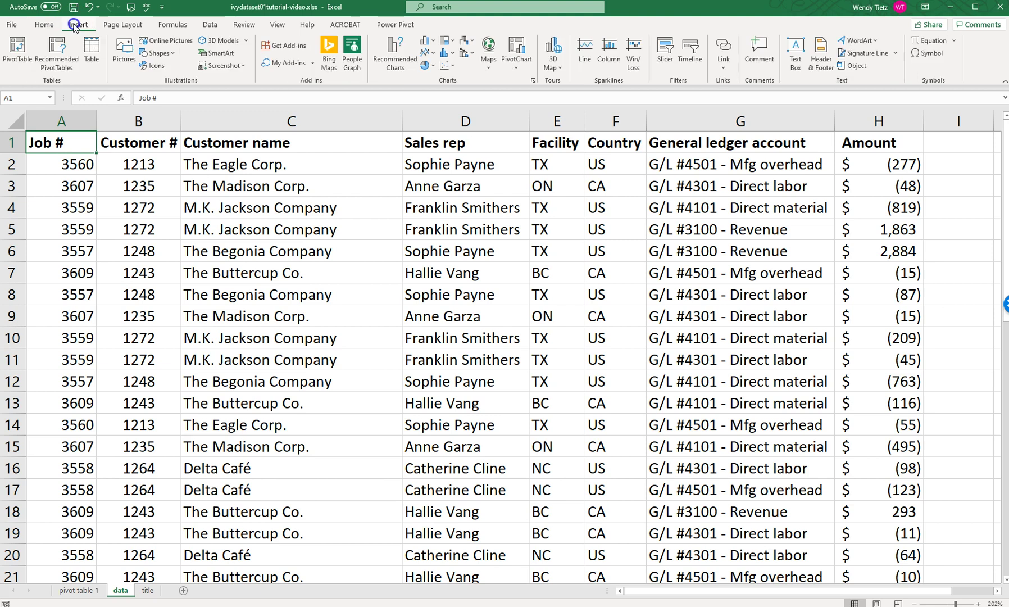
click(14, 50)
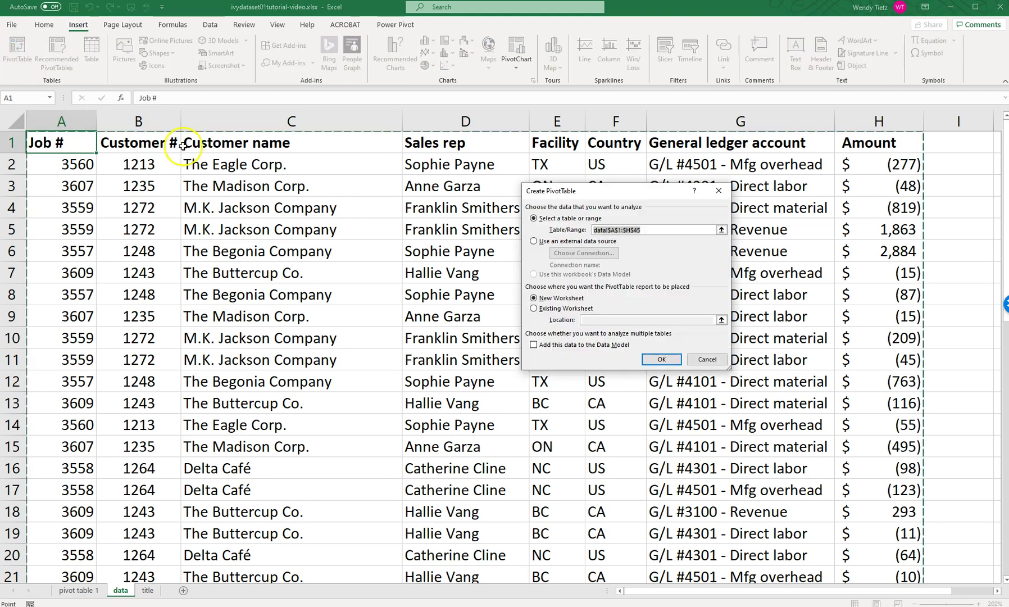
click(660, 359)
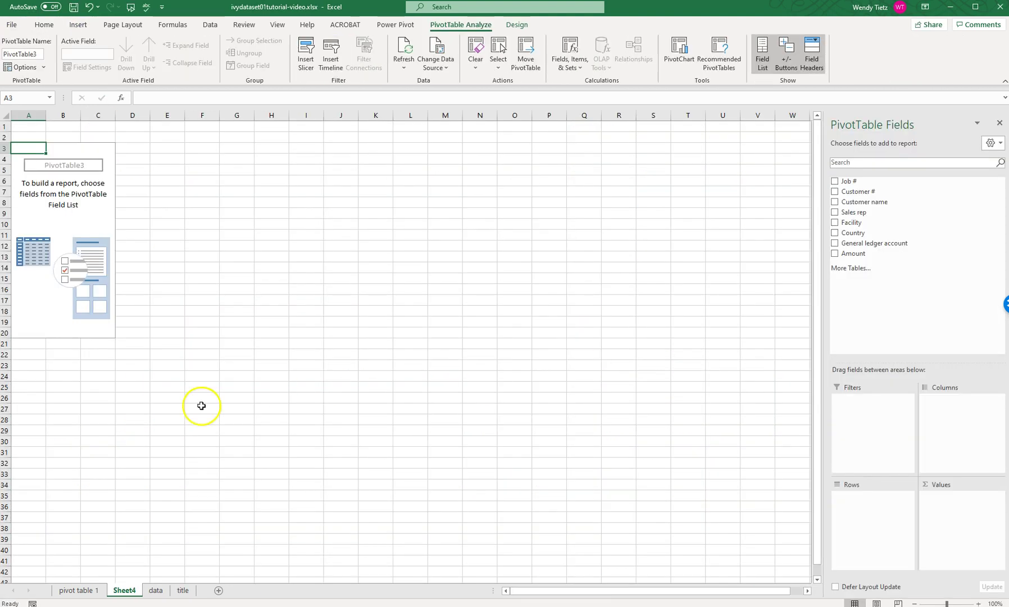
- Rename the second PivotTable's worksheet as "pivot table 2"
right_click(131, 589)
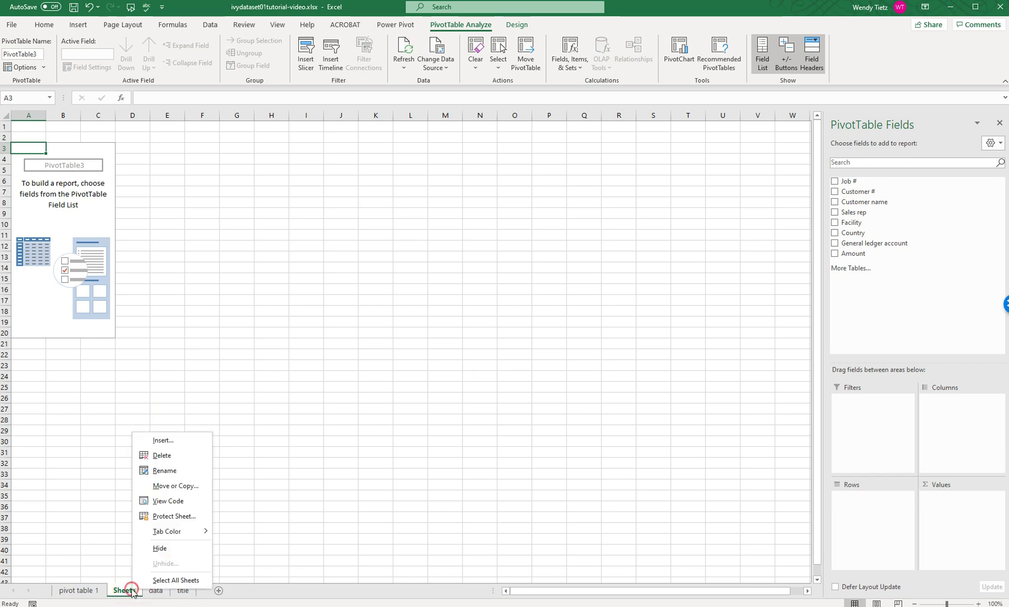
click(149, 470)
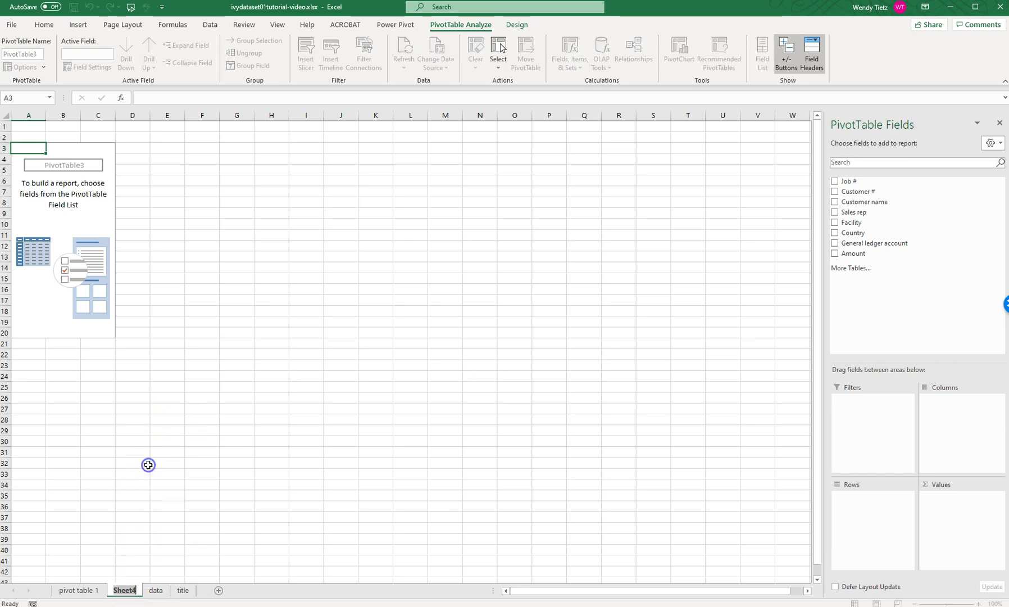
text(pivo)
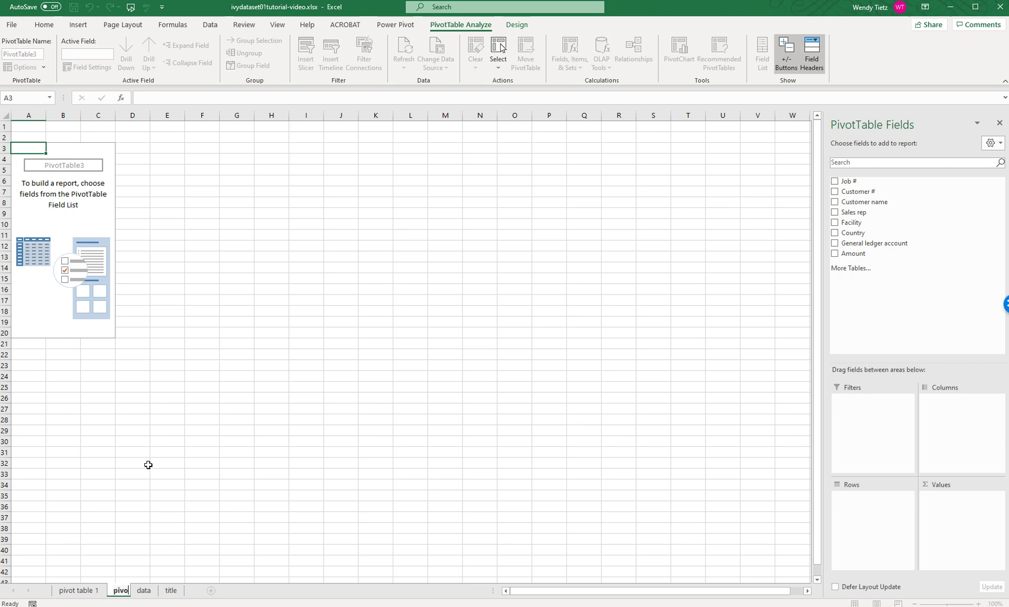
text(t tav)
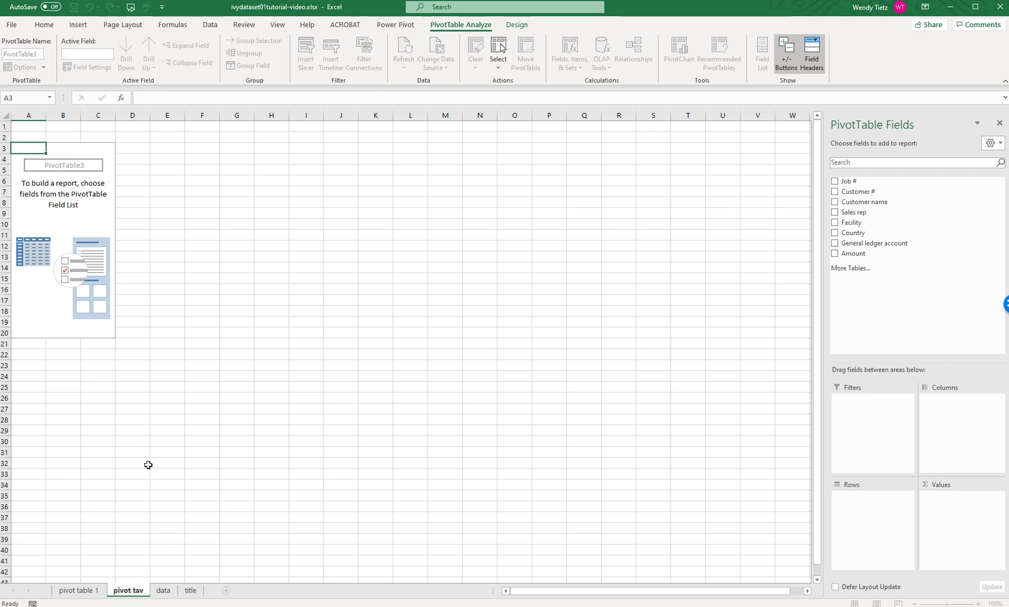
key(BackSpace)
text(ble 2)
click(76, 236)
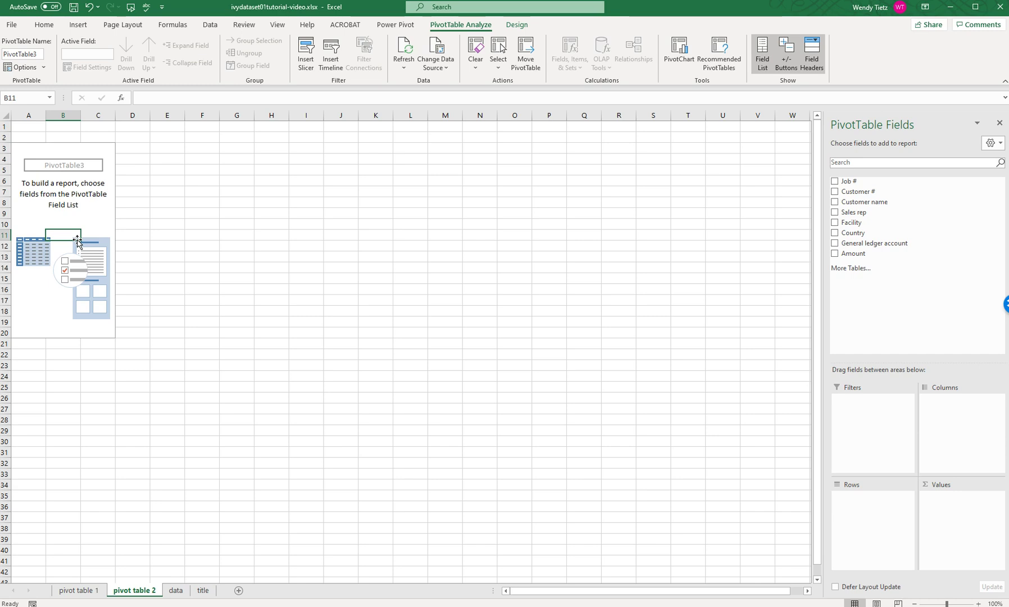
- Lay out the second PivotTable with General ledger account as columns, Country and Facility as rows, and Amount as summed values
click(954, 603)
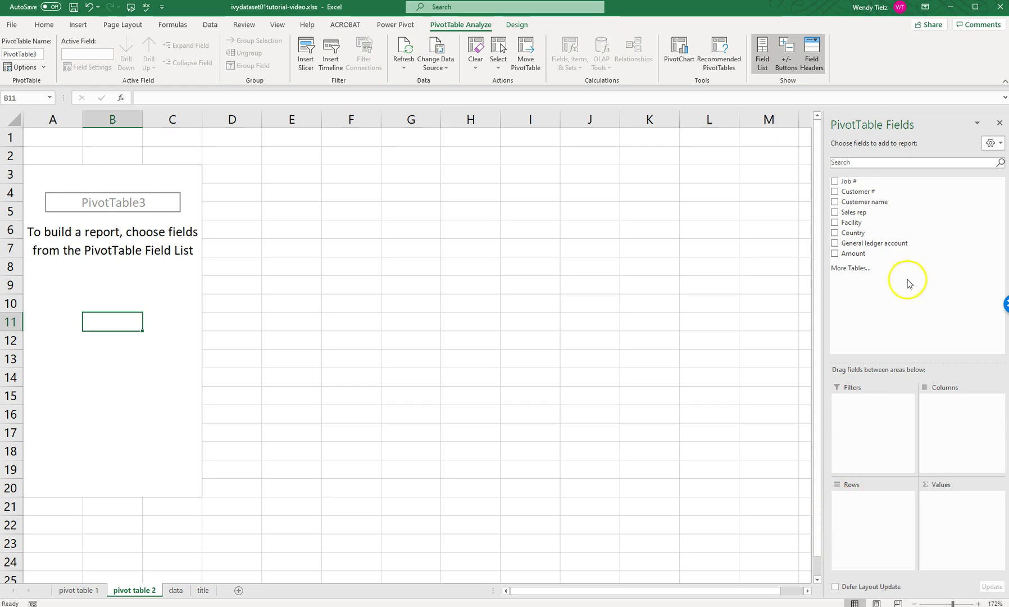
drag(859, 248, 957, 408)
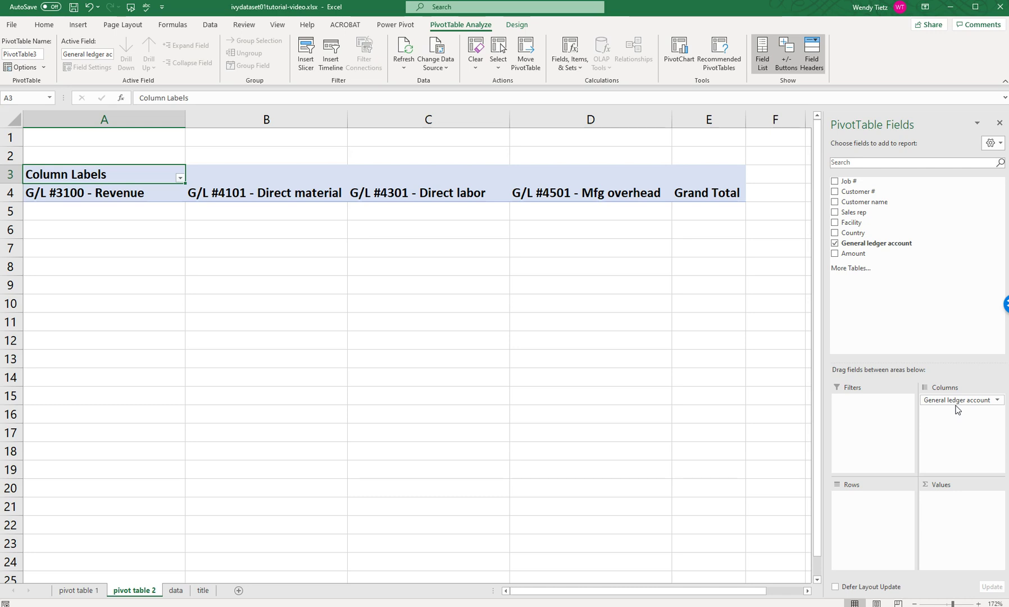
drag(872, 239, 884, 509)
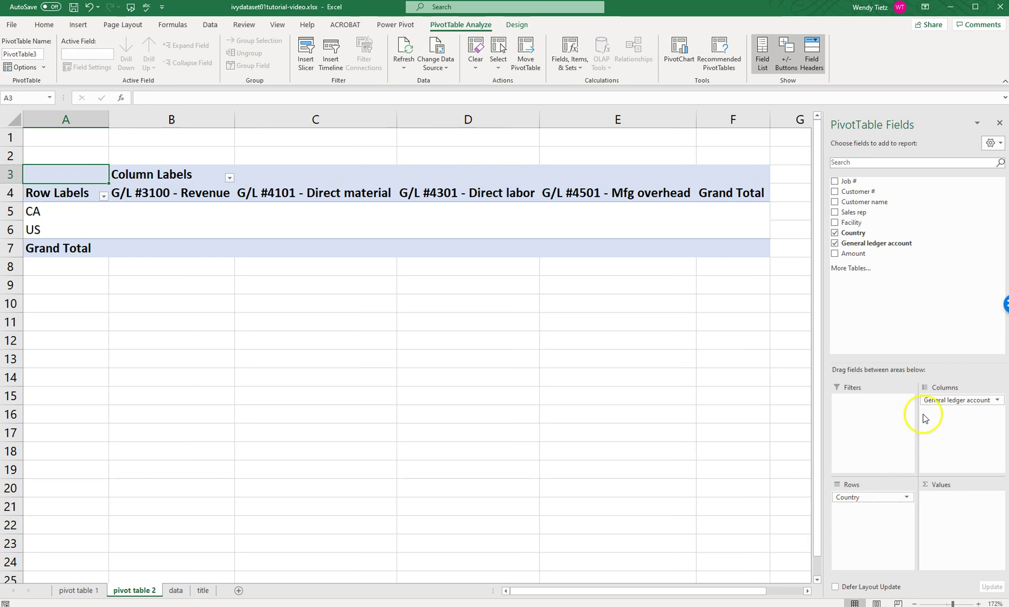
drag(862, 223, 877, 511)
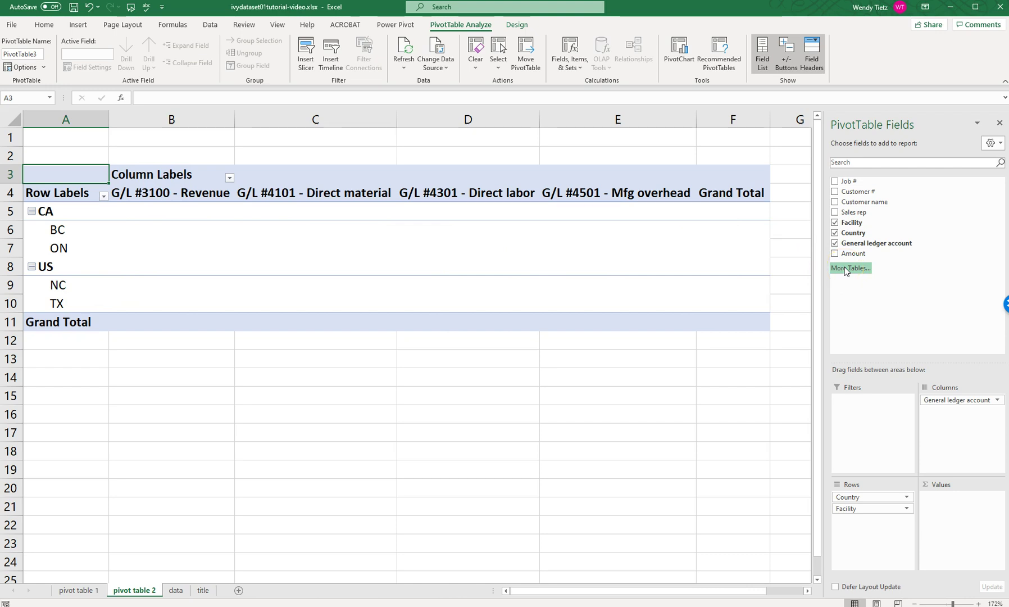
drag(854, 254, 965, 506)
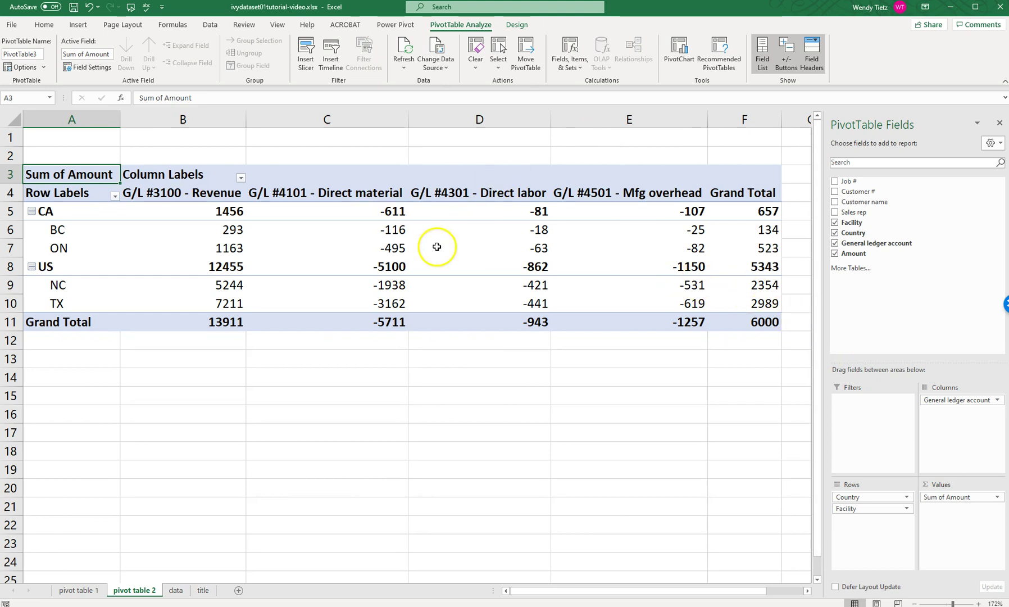
- Format the second PivotTable's Sum of Amount values as Accounting with the $ symbol and 0 decimal places
drag(192, 215, 712, 322)
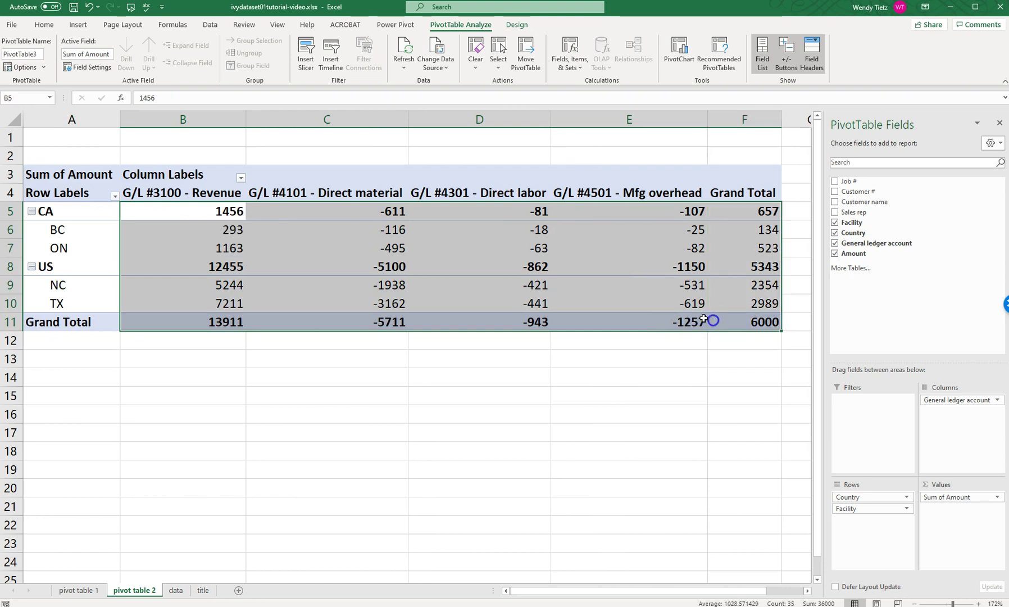
right_click(538, 230)
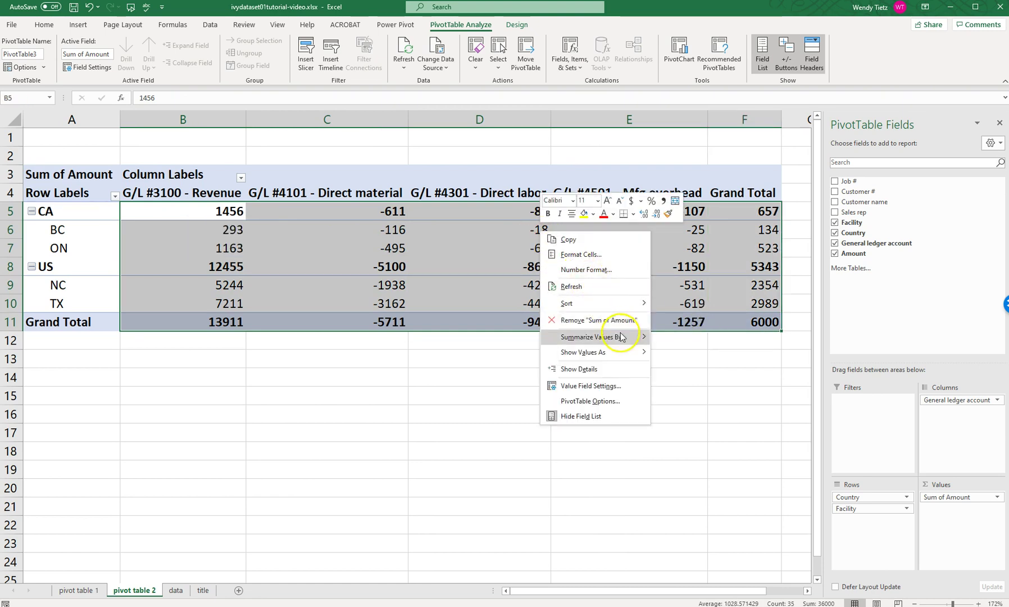
click(642, 386)
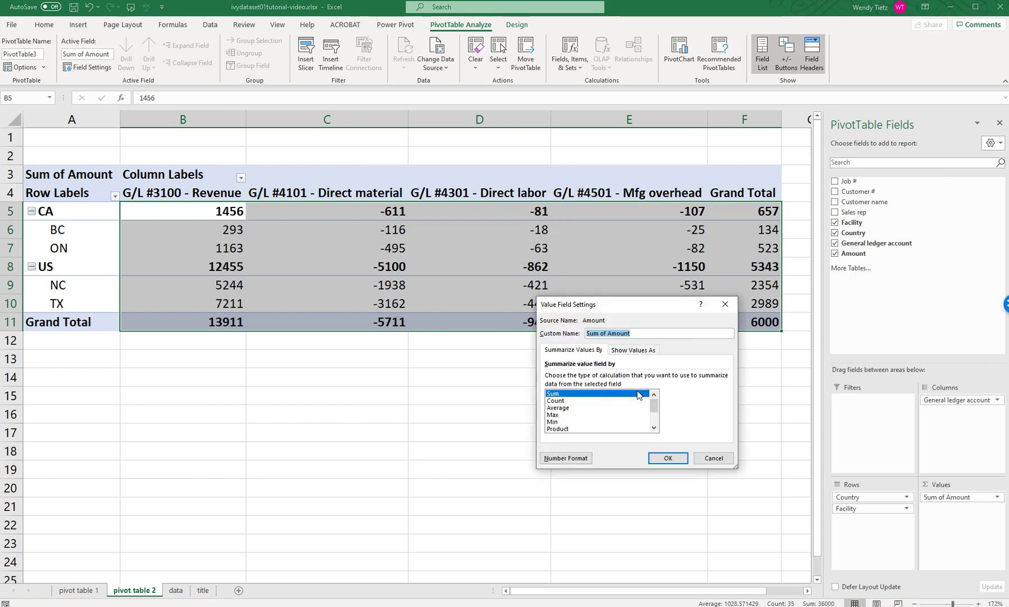
click(580, 458)
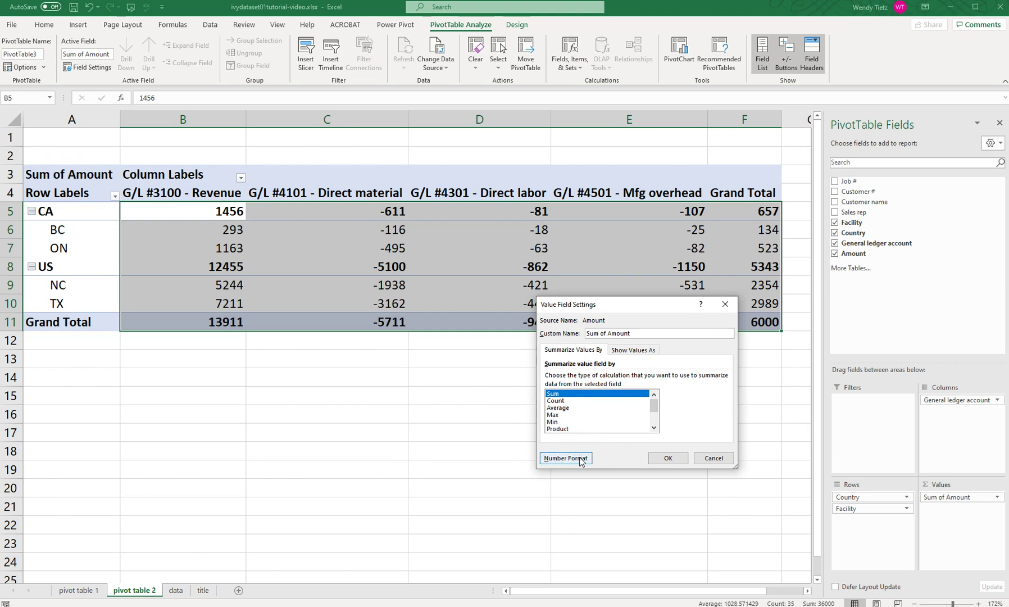
click(518, 324)
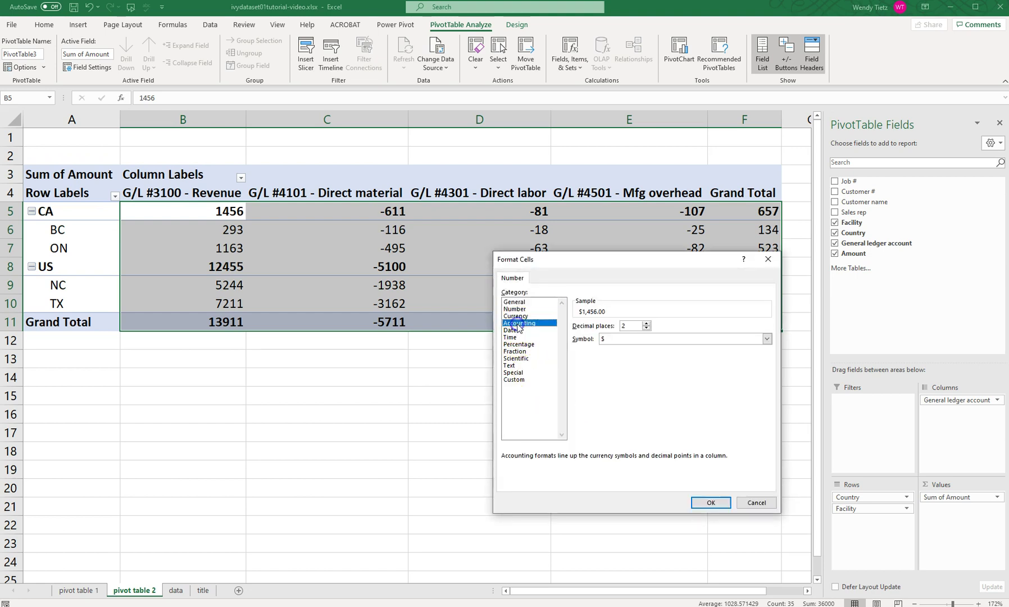
click(647, 328)
click(647, 328)
click(709, 503)
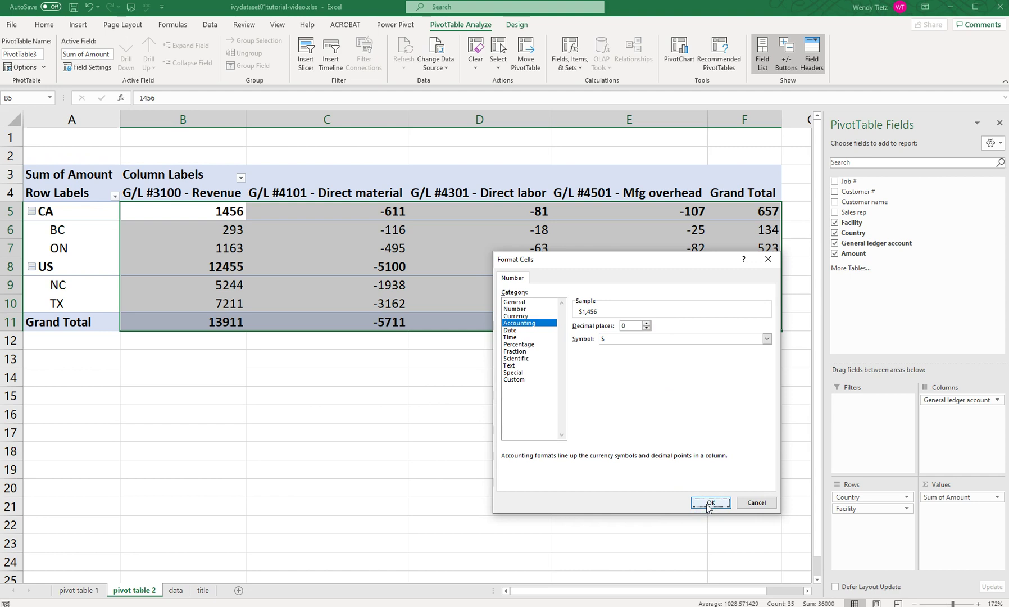
click(710, 503)
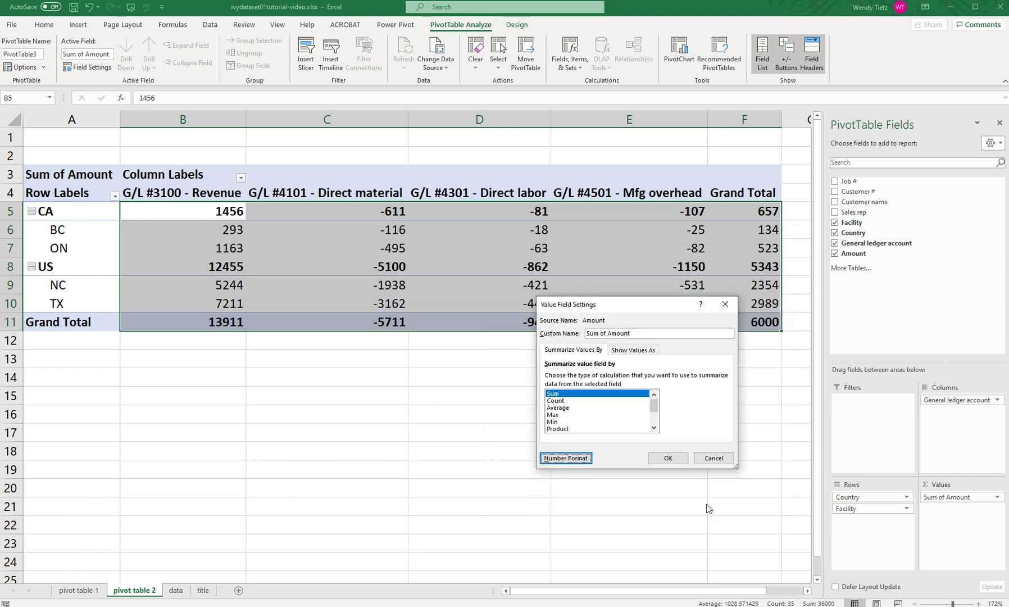
click(662, 459)
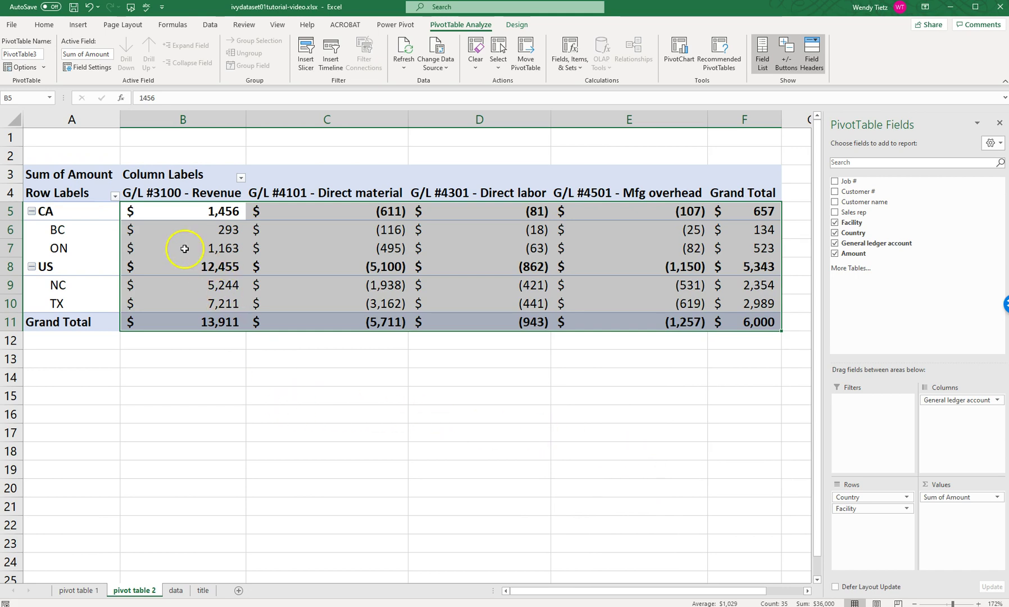
- Examine the second PivotTable's amounts and grand totals for the CA and US rows and their facilities
click(151, 231)
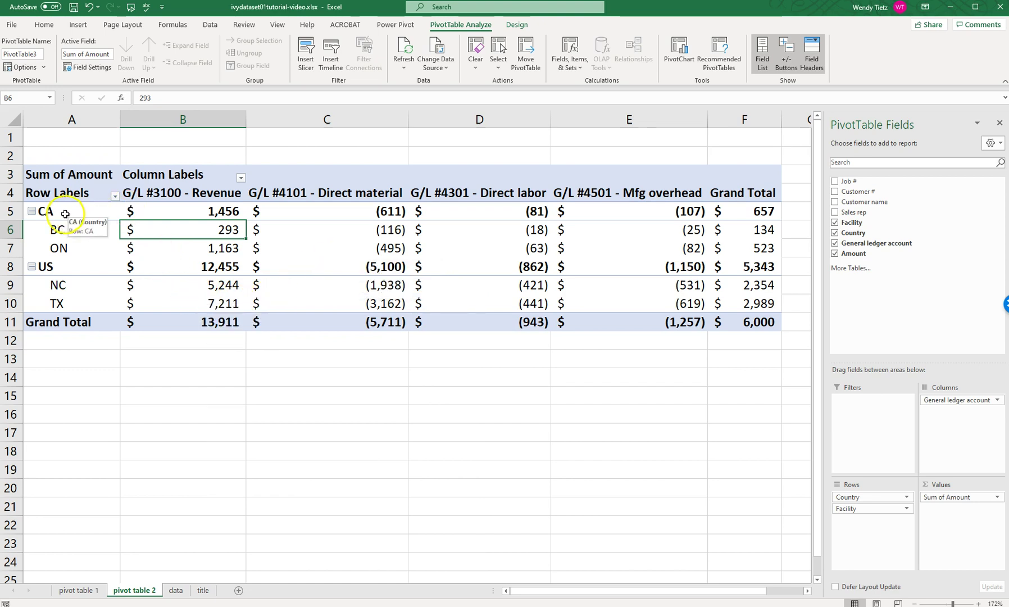
click(11, 212)
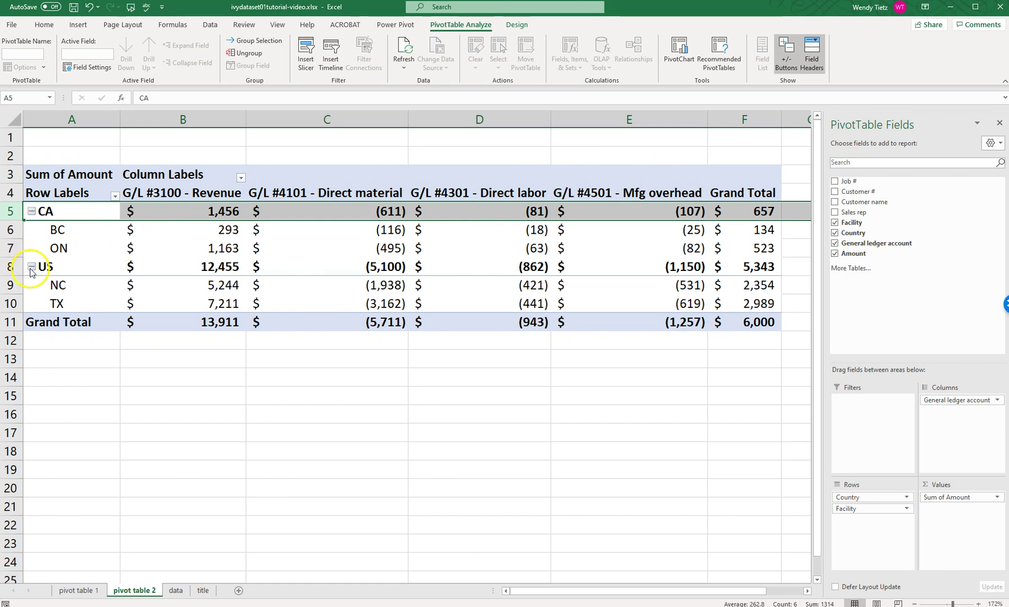
click(13, 268)
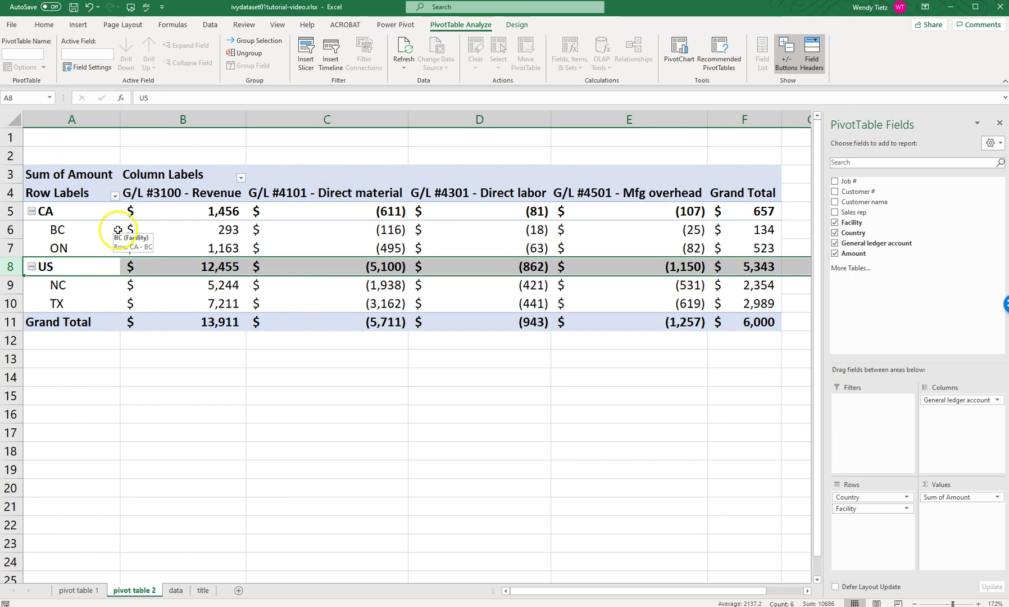
mouse_move(130, 232)
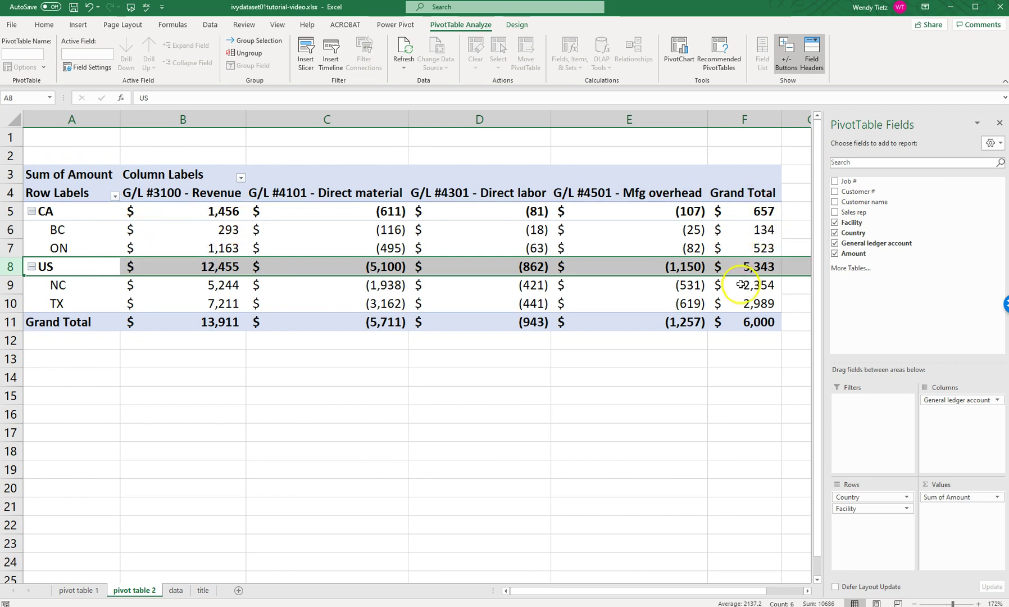
mouse_move(765, 236)
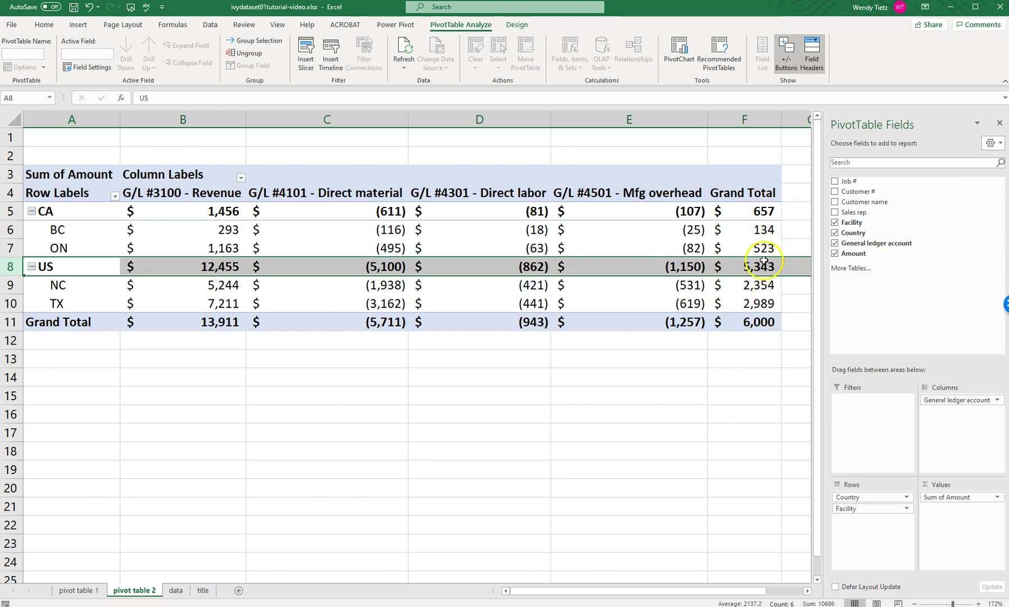
mouse_move(769, 303)
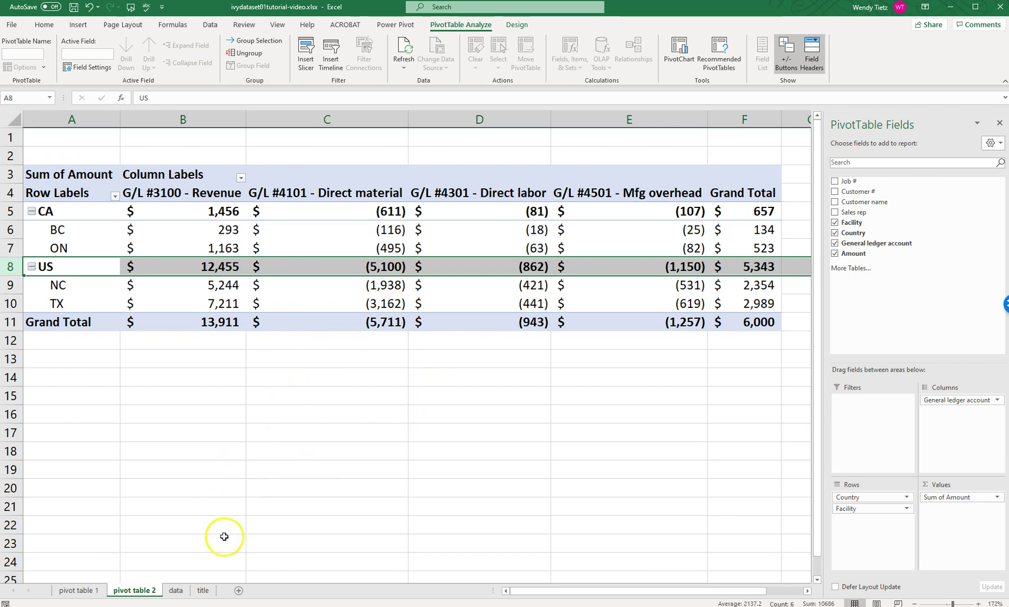
- Create a third PivotTable on a new worksheet from the data sheet's range A1:H45
click(176, 589)
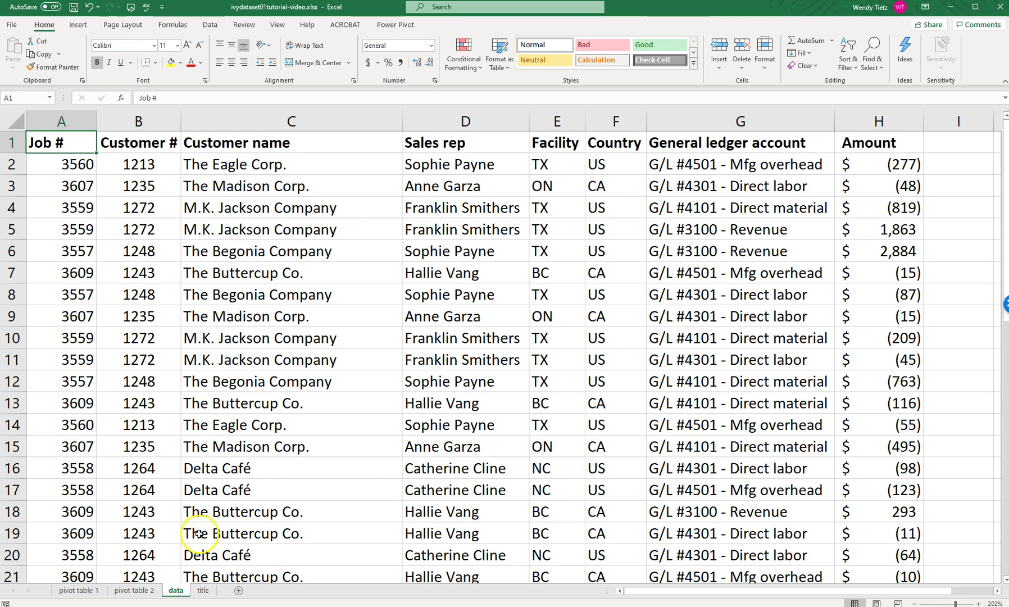
click(81, 25)
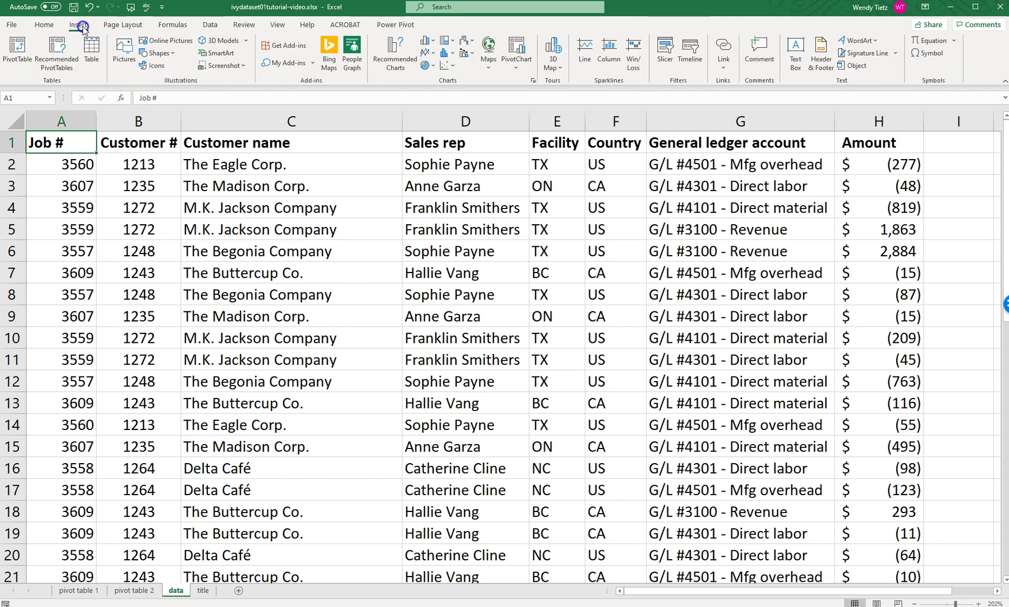
click(27, 47)
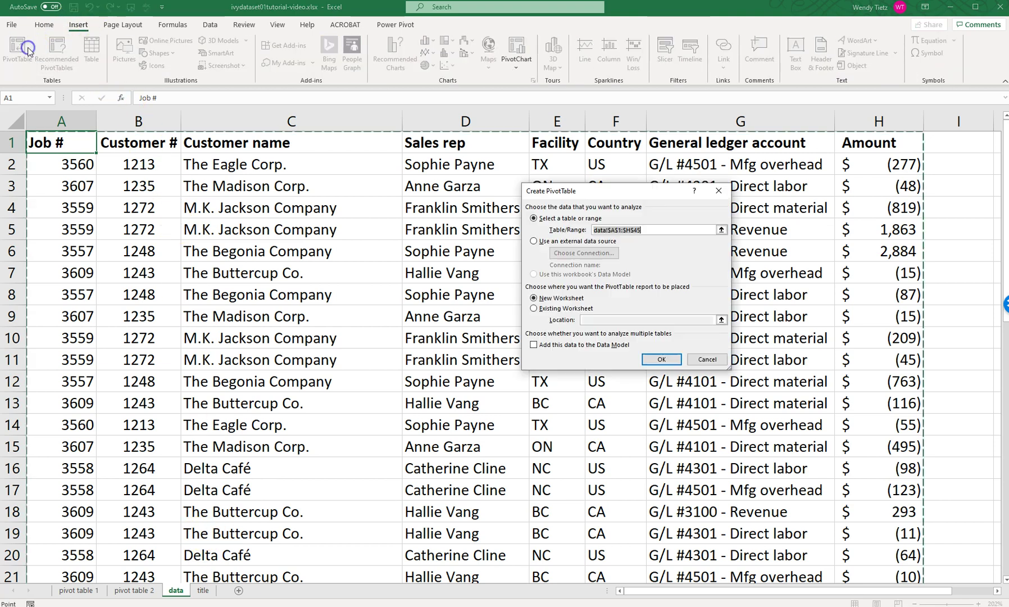
click(658, 359)
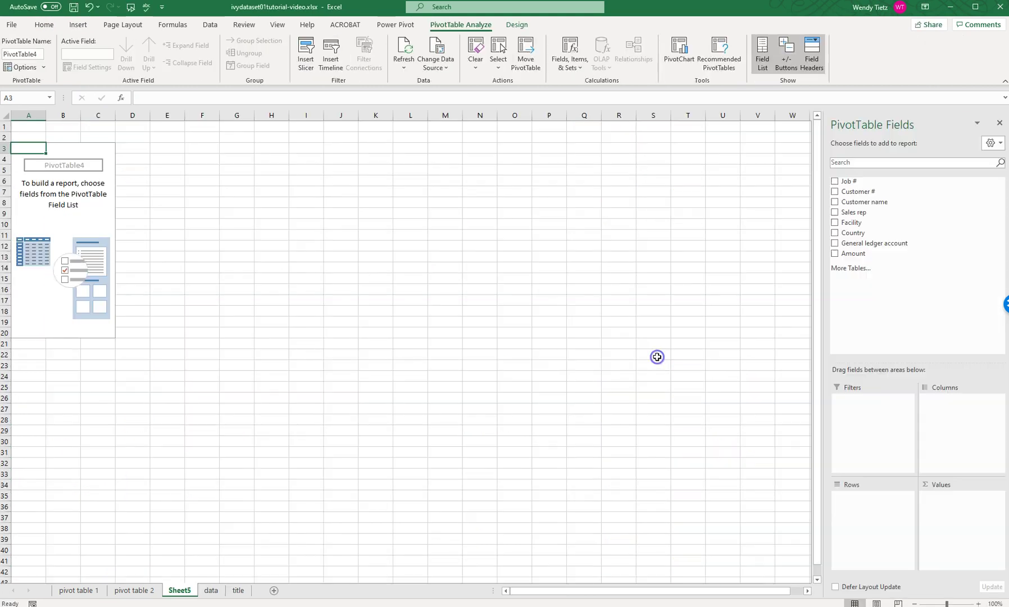
- Rename the third PivotTable's worksheet as "pivot table 3"
right_click(182, 589)
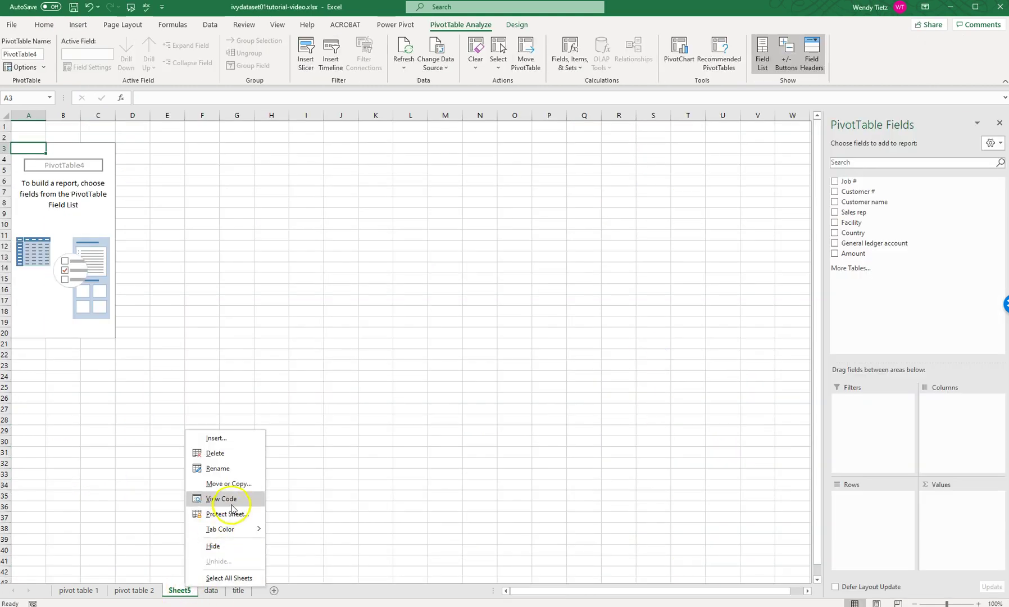
click(229, 481)
text(pivot table)
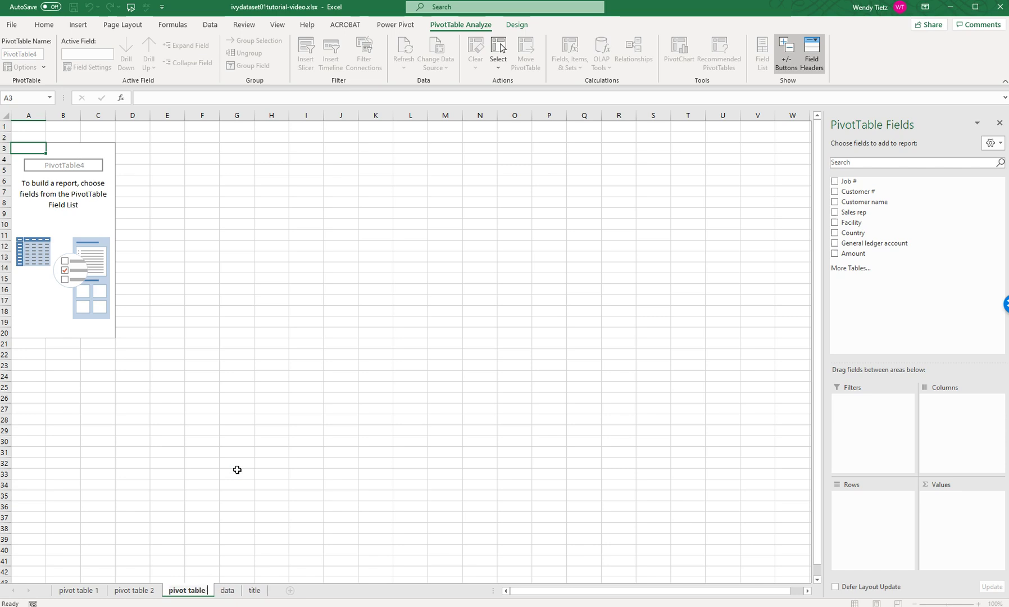
text( 3)
click(53, 147)
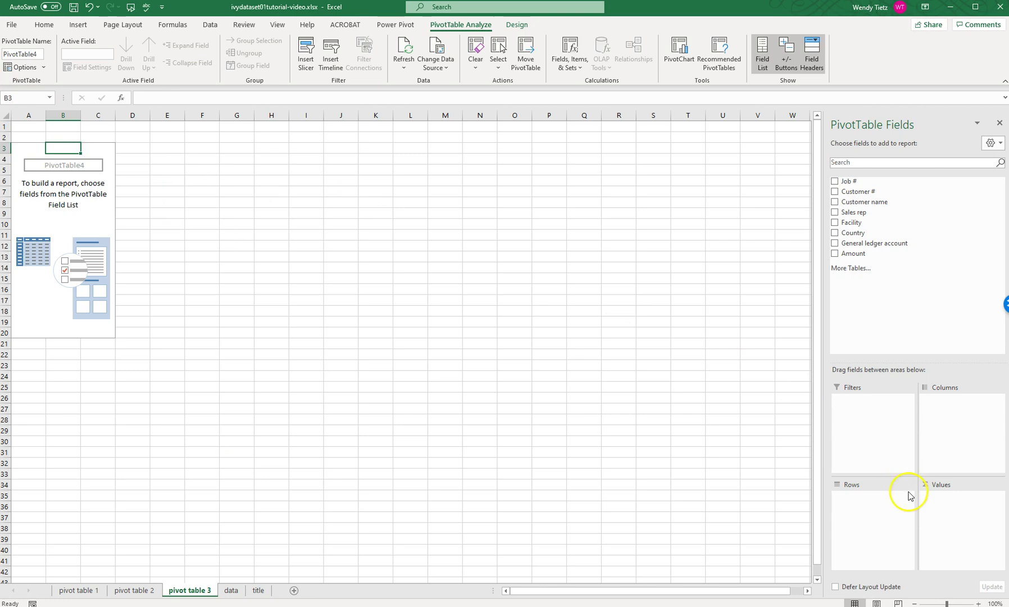
- Lay out the third PivotTable with General ledger account as columns, Job # as rows, and Amount as summed values
drag(948, 603, 958, 603)
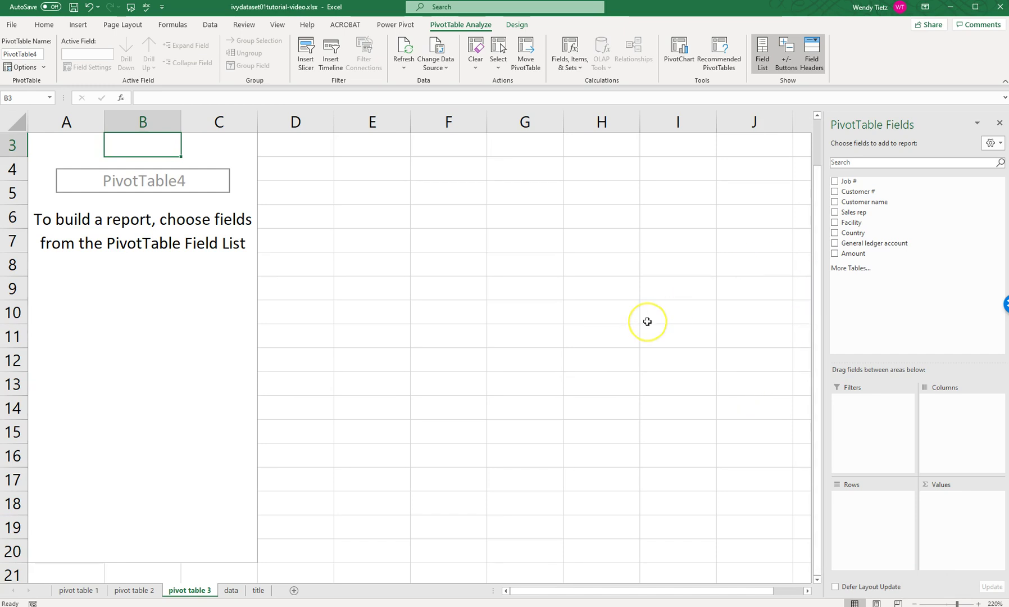
click(871, 245)
drag(871, 245, 963, 413)
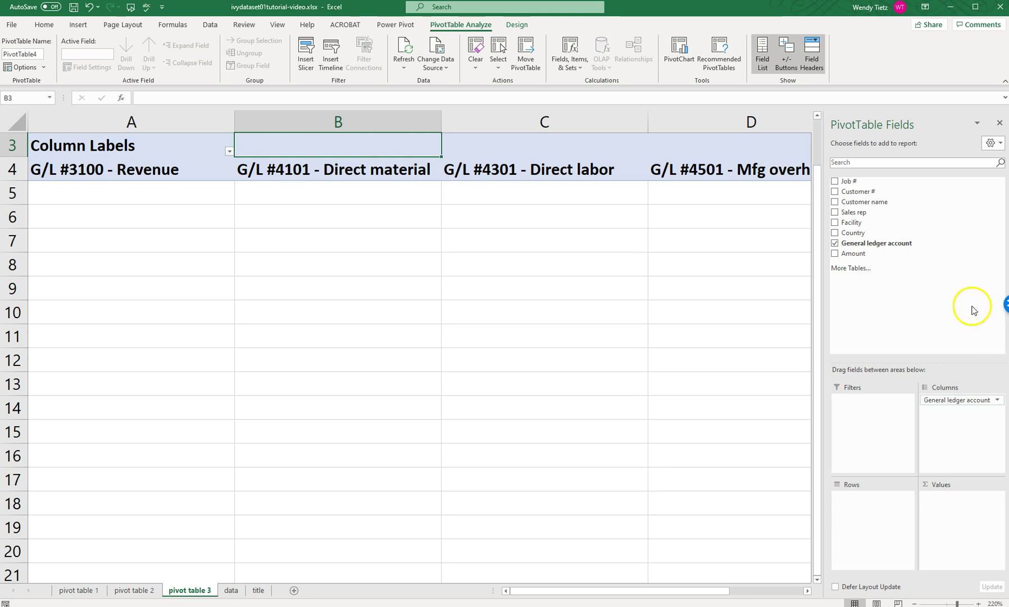
drag(858, 193, 890, 519)
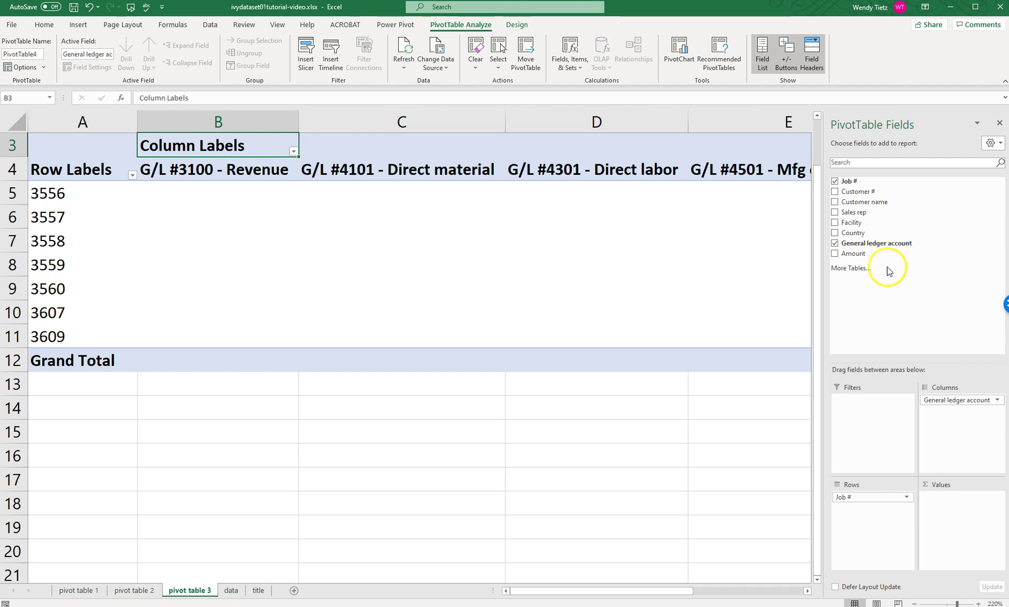
drag(858, 258, 967, 511)
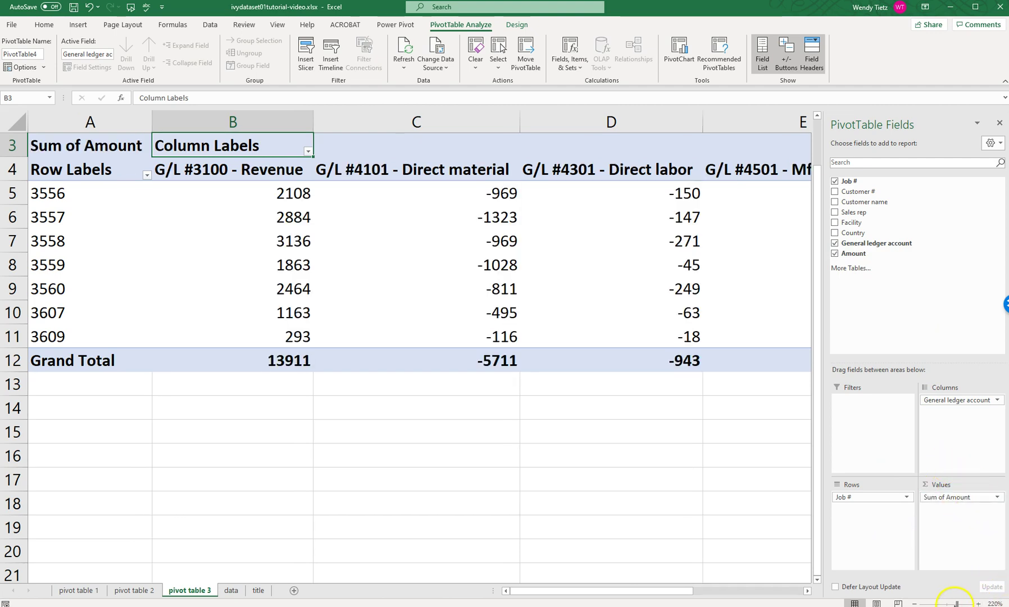
- Format the third PivotTable's Amount values as Accounting with 0 decimal places and the $ symbol
drag(953, 602, 951, 603)
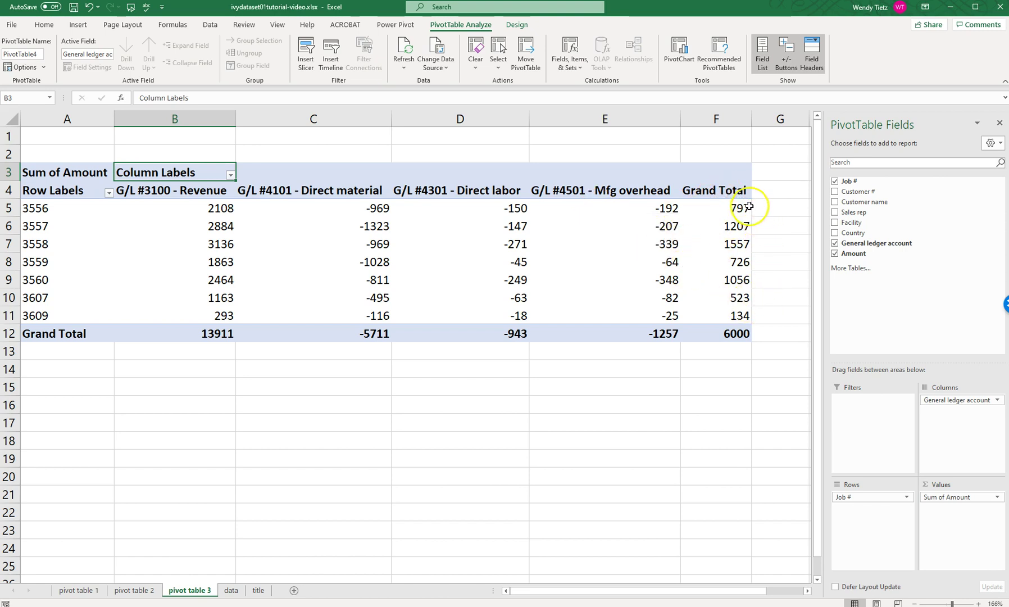
mouse_move(749, 206)
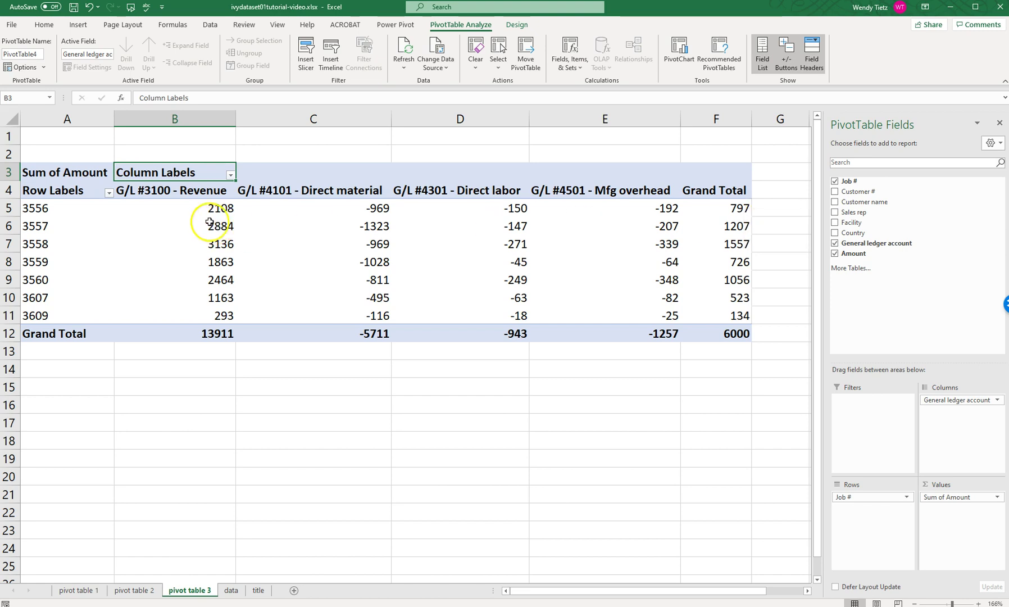
mouse_move(205, 211)
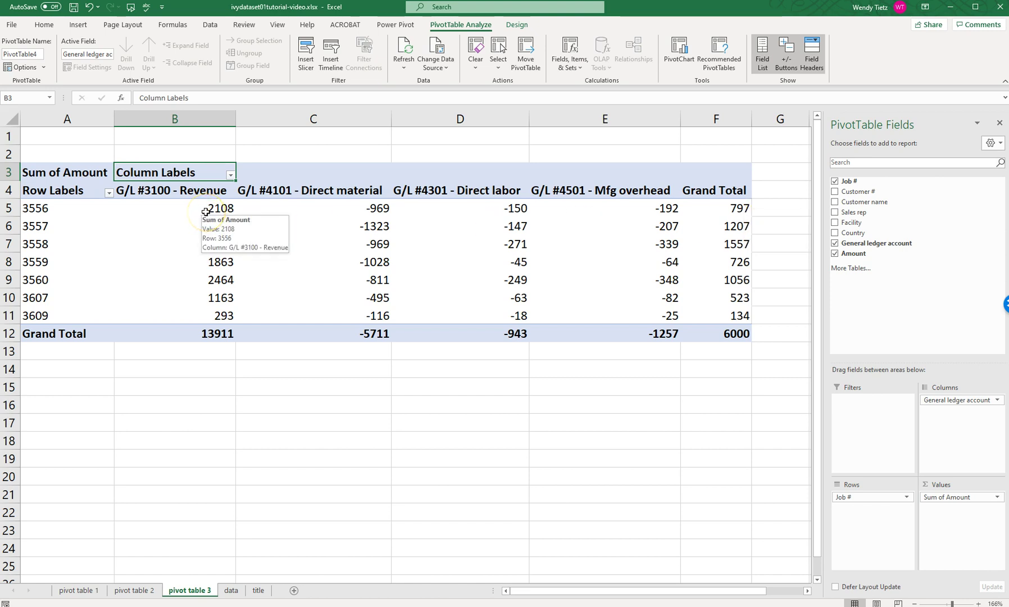
click(205, 207)
drag(205, 206, 638, 332)
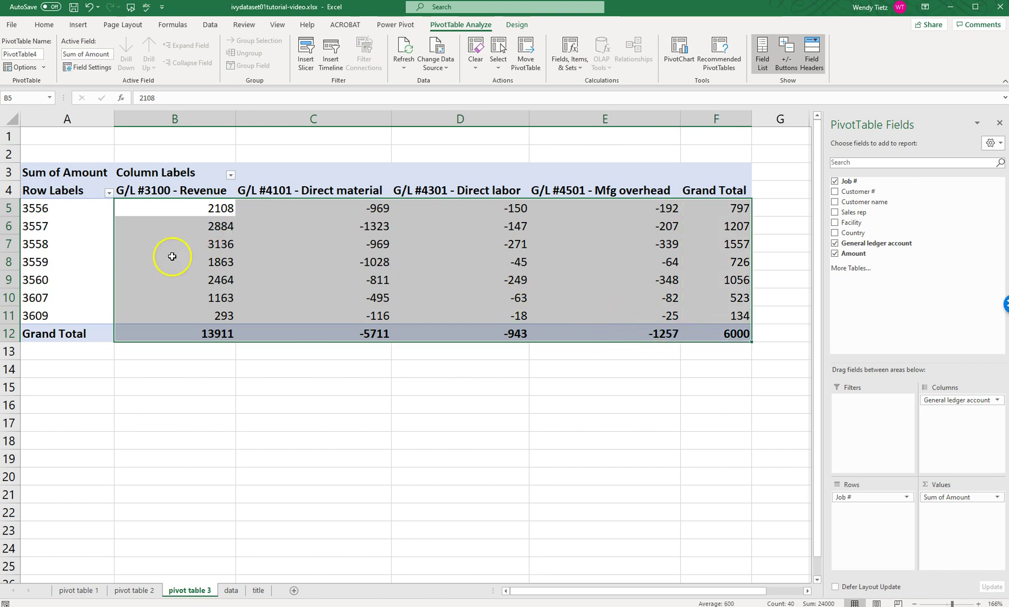
right_click(216, 245)
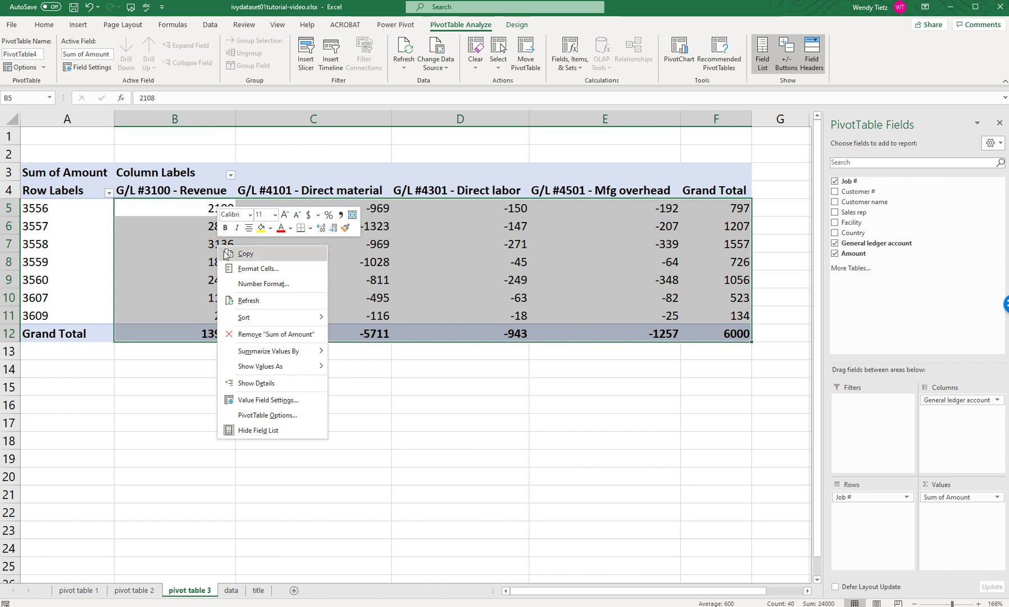
click(287, 403)
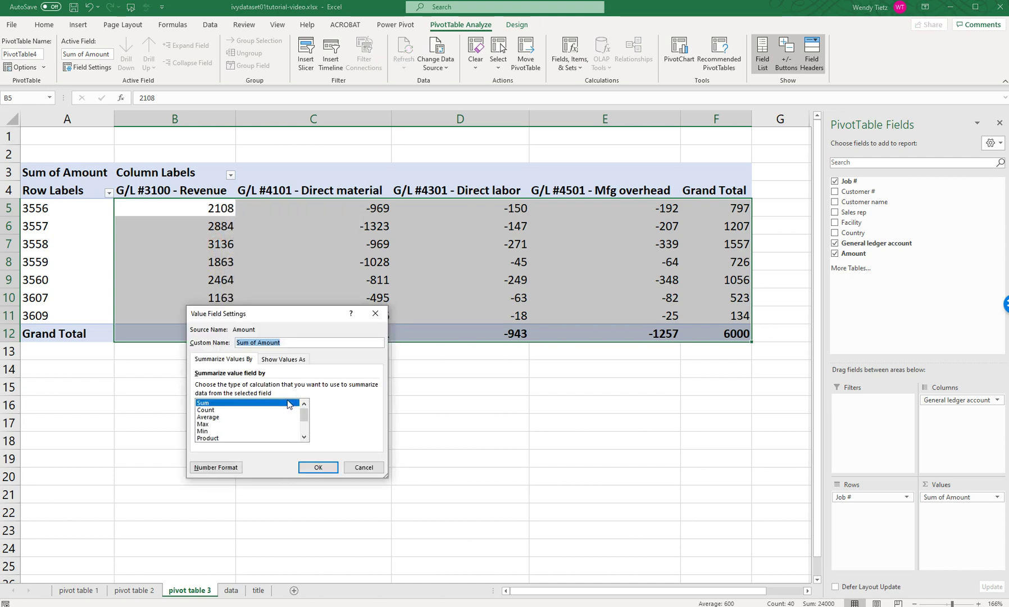
click(211, 468)
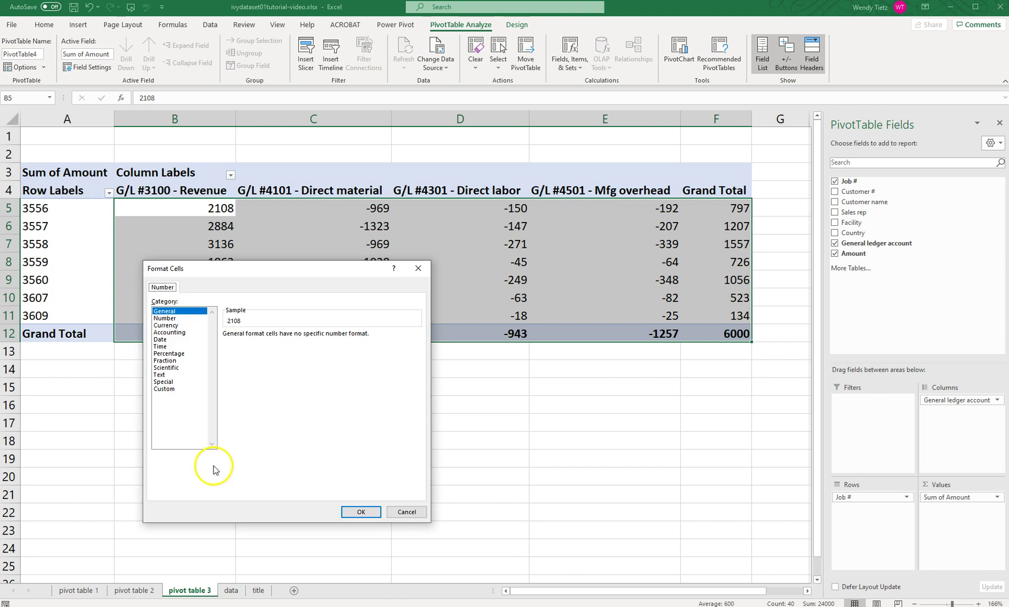
click(176, 333)
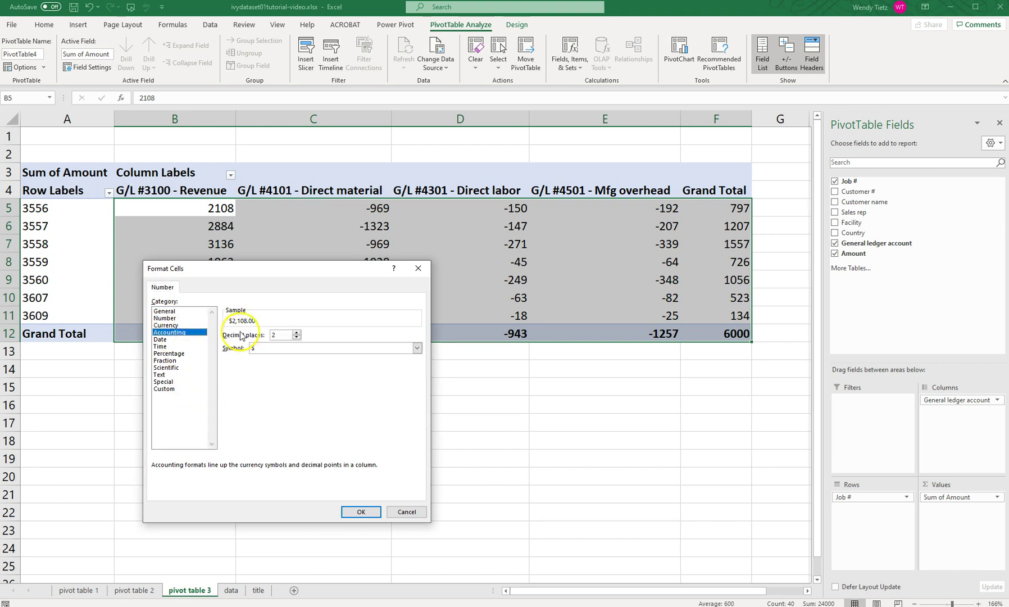
click(296, 337)
click(361, 512)
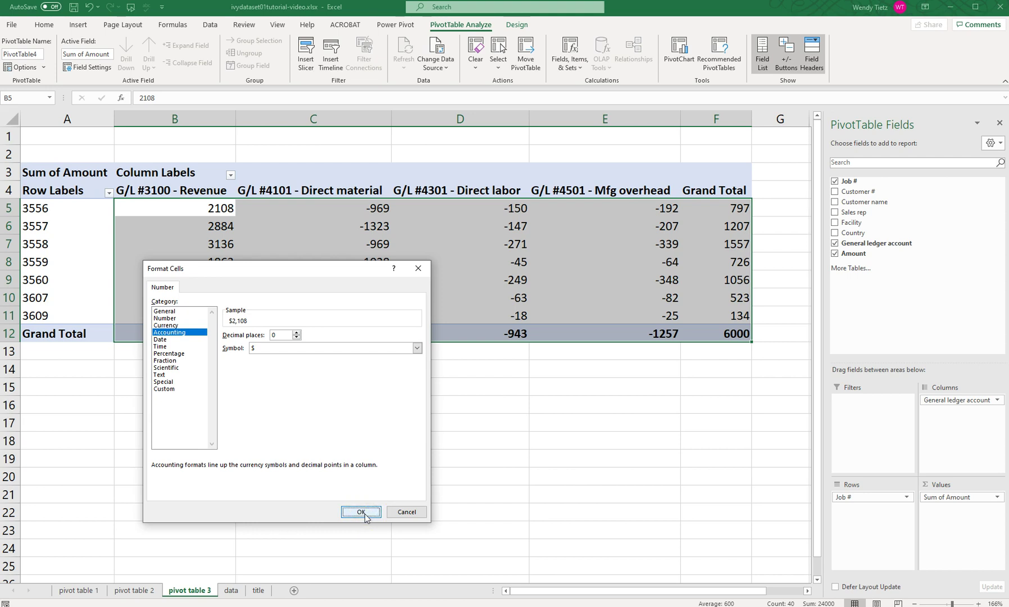
click(361, 512)
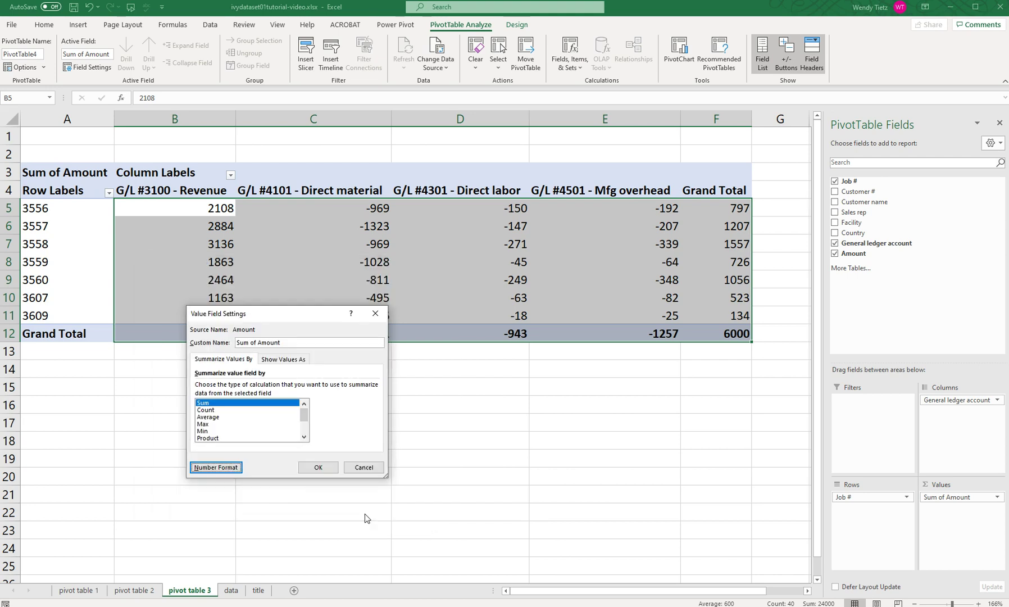
click(321, 472)
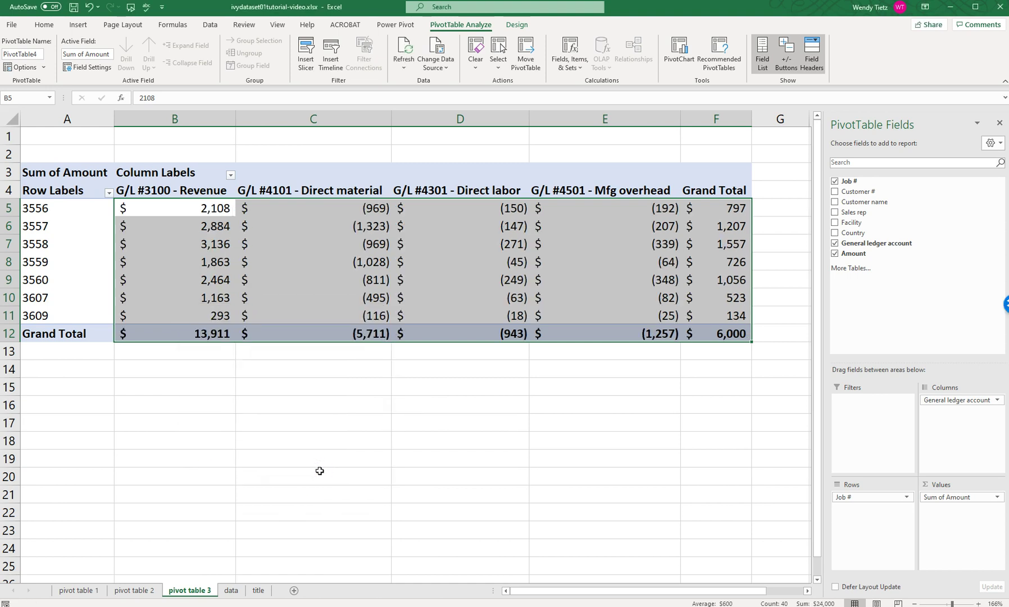
- Sort the third PivotTable's jobs by Grand Total from largest to smallest
click(62, 209)
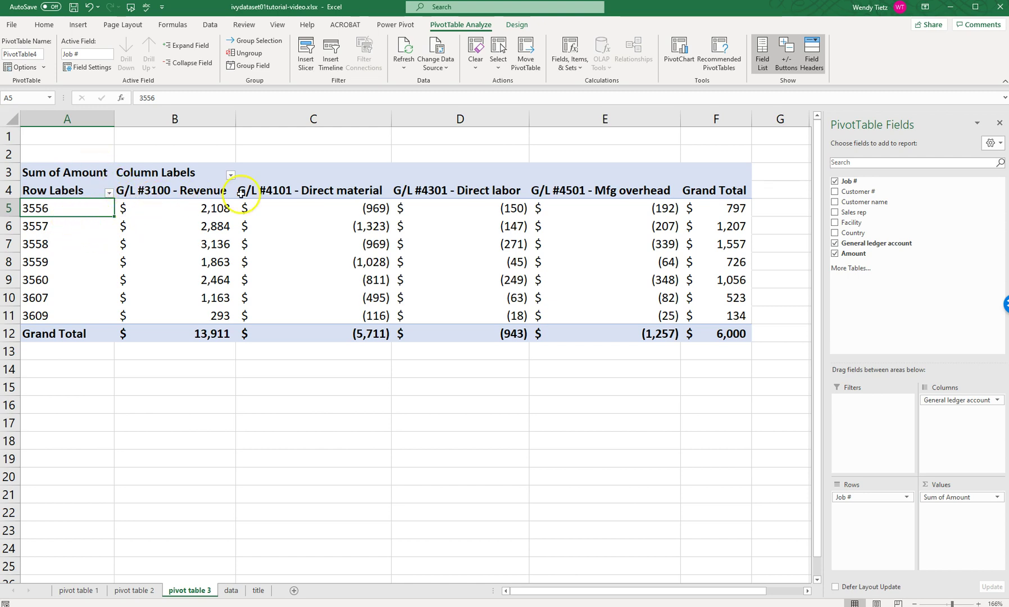
mouse_move(192, 208)
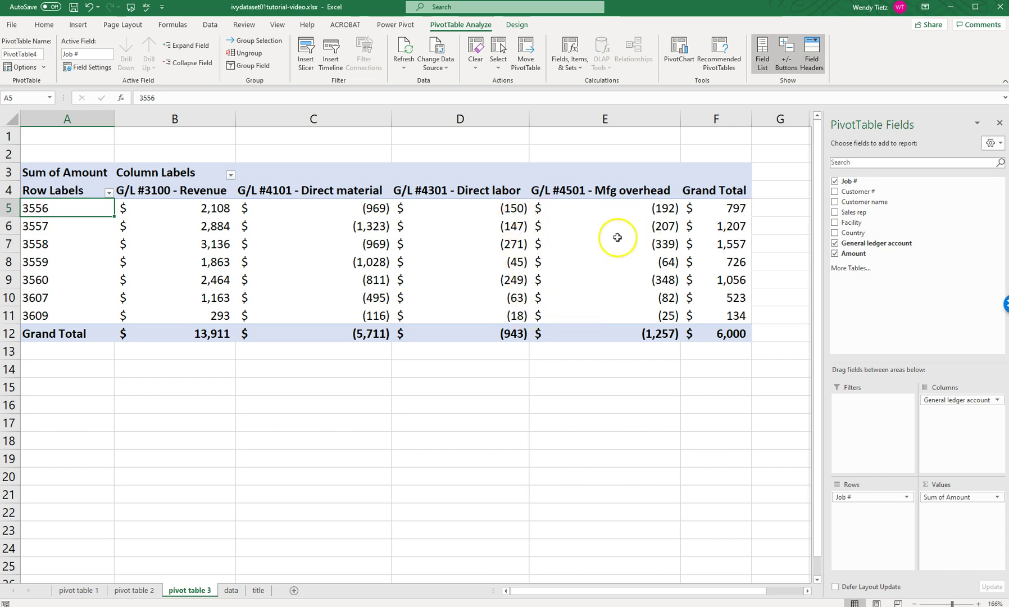
mouse_move(629, 216)
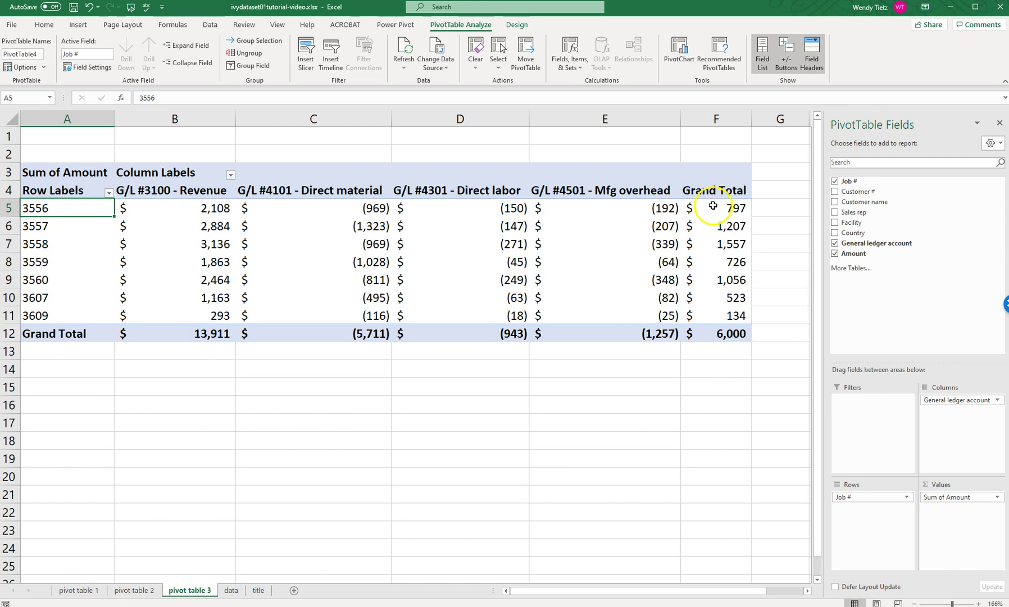
click(712, 206)
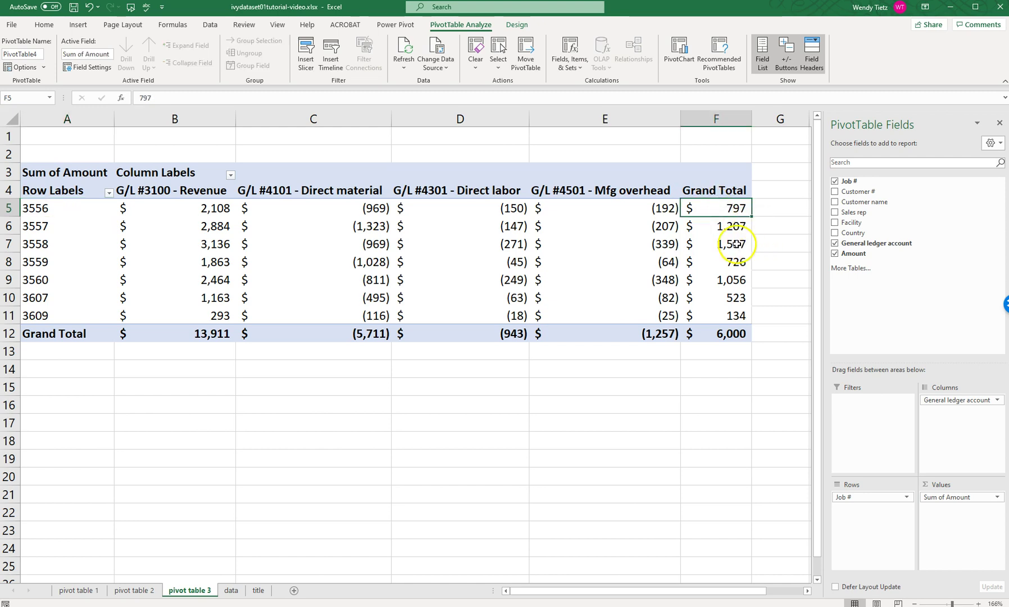
mouse_move(733, 243)
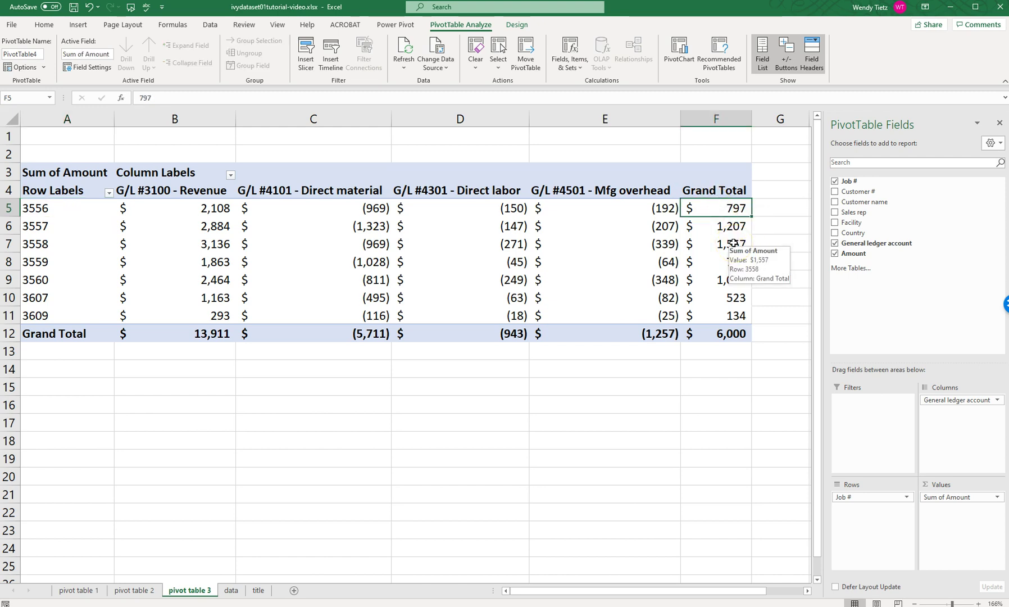
mouse_move(708, 205)
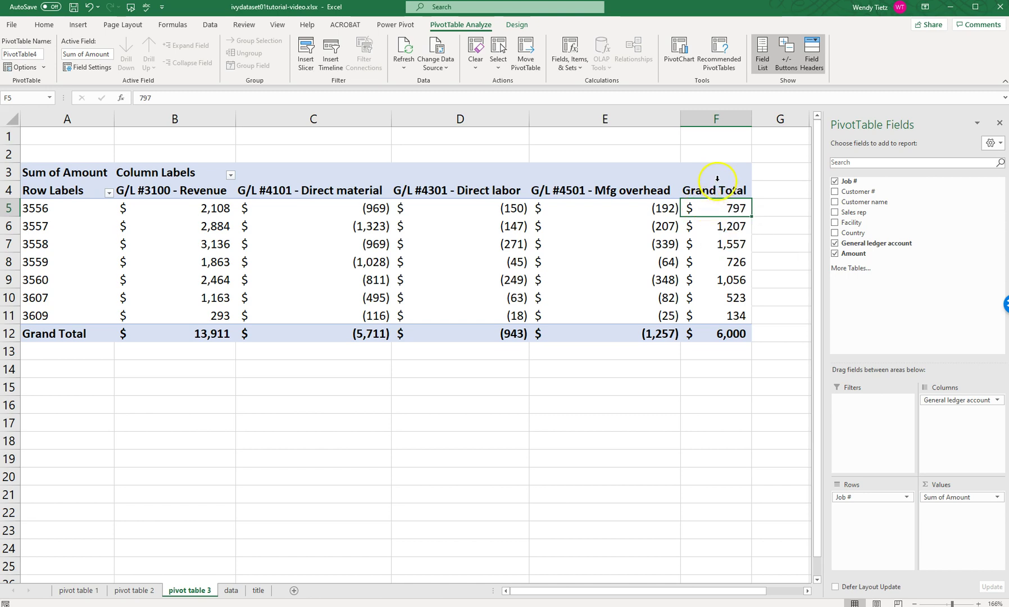
right_click(711, 207)
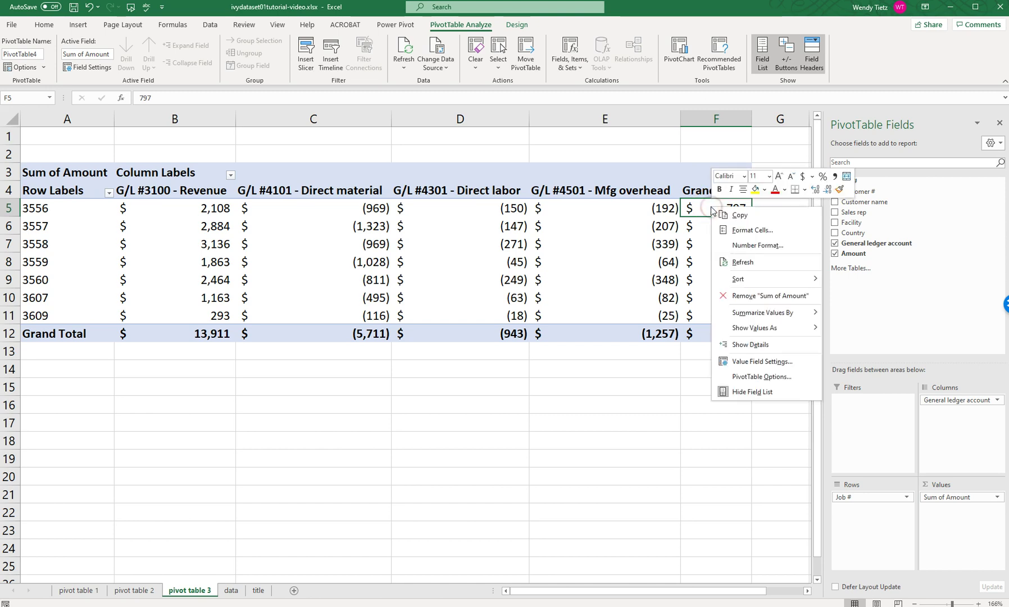
mouse_move(747, 281)
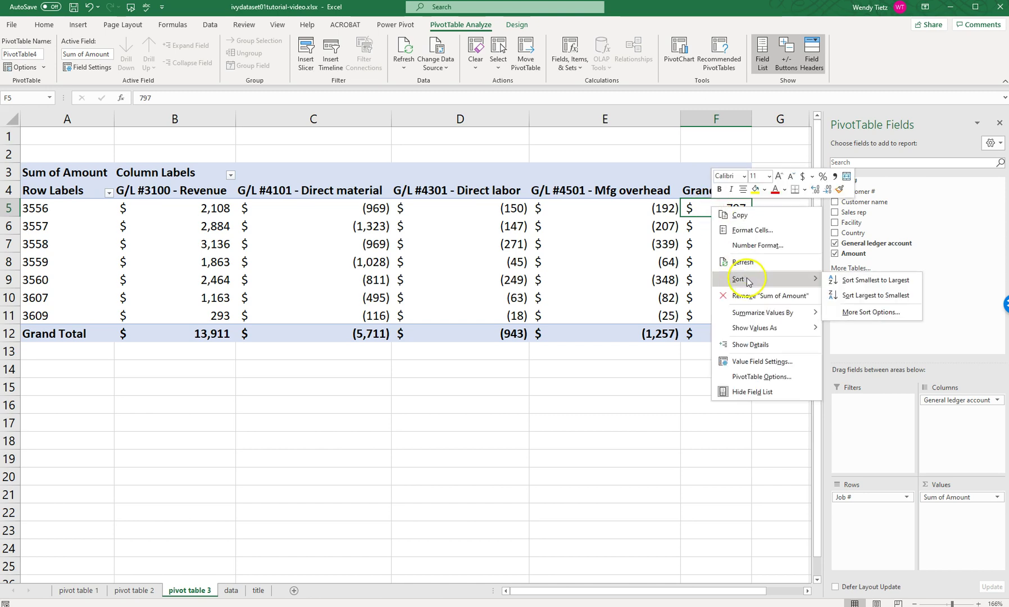
mouse_move(797, 280)
click(844, 293)
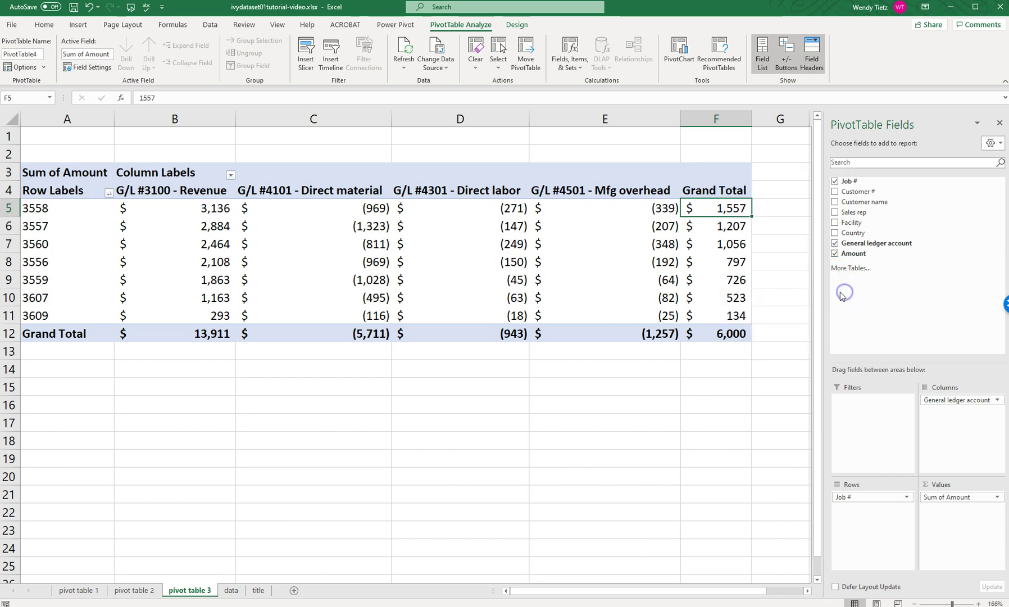
- Sort the third PivotTable's jobs by Grand Total from smallest to largest
mouse_move(718, 207)
right_click(703, 205)
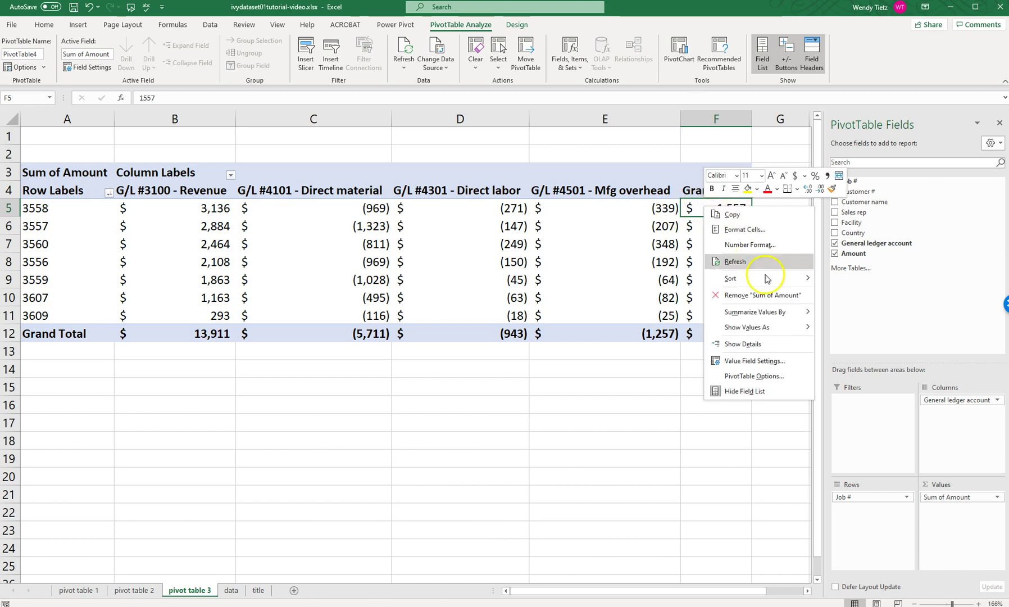
mouse_move(785, 282)
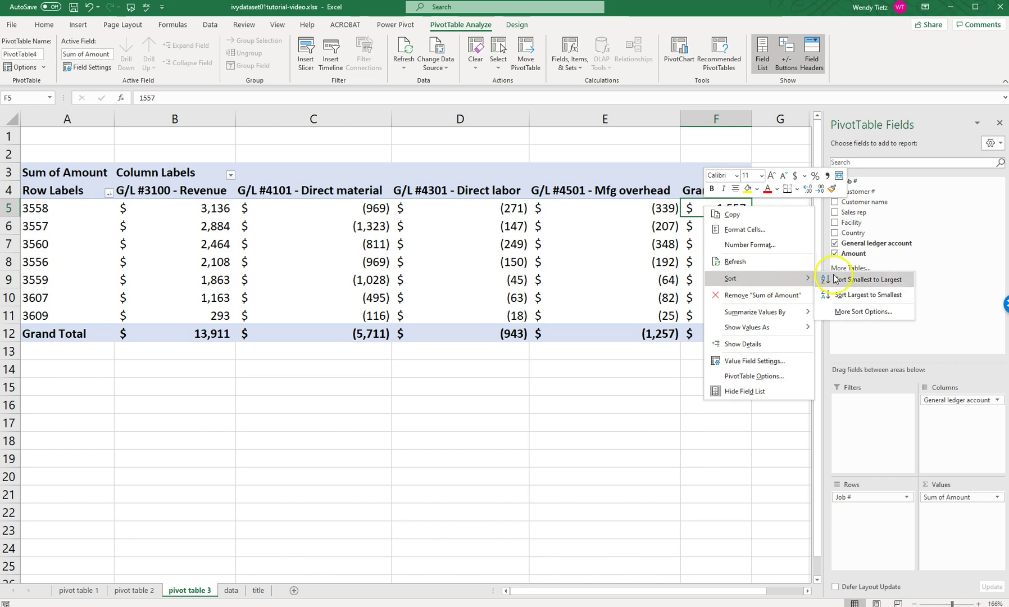
click(834, 279)
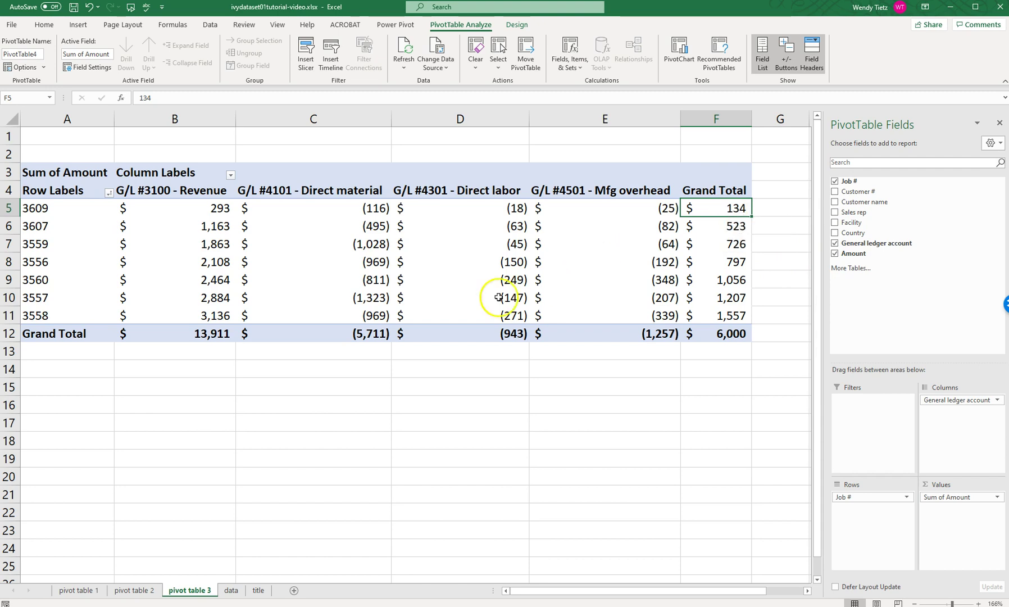
- Create a fourth PivotTable on a new worksheet from the data sheet's range A1:H45
click(231, 589)
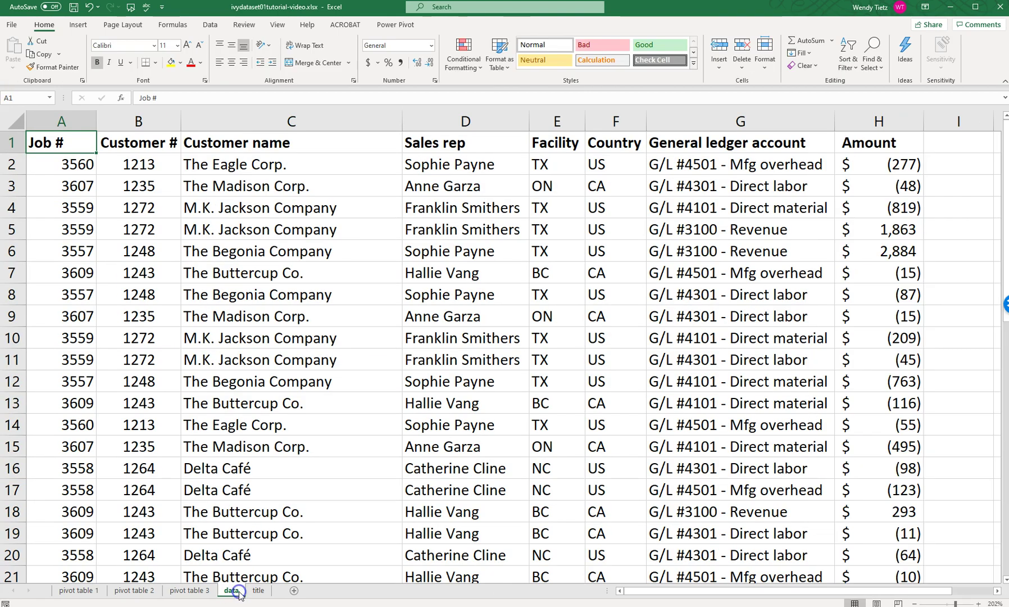
click(78, 25)
click(19, 61)
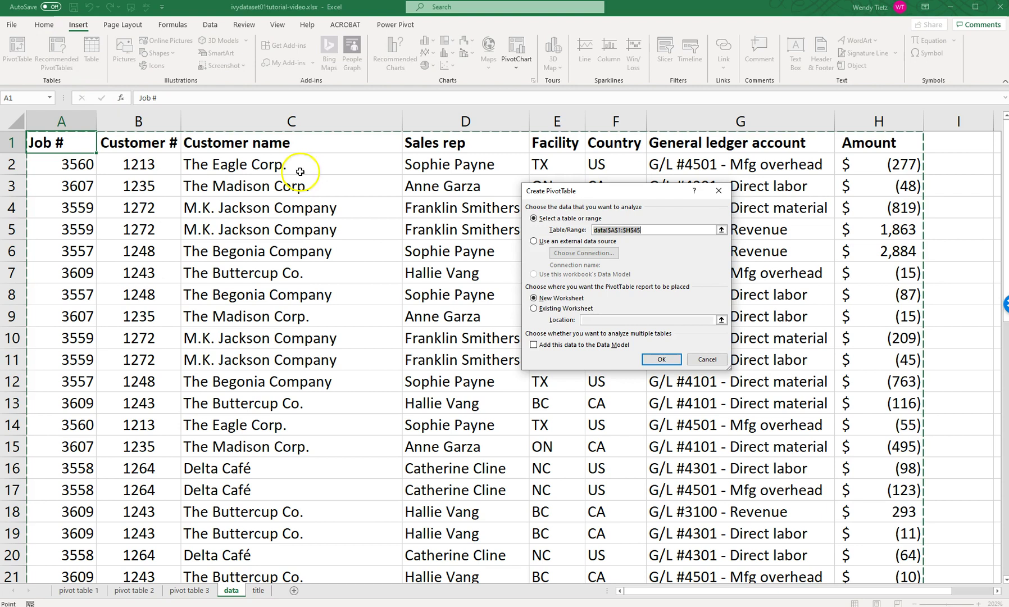
click(656, 360)
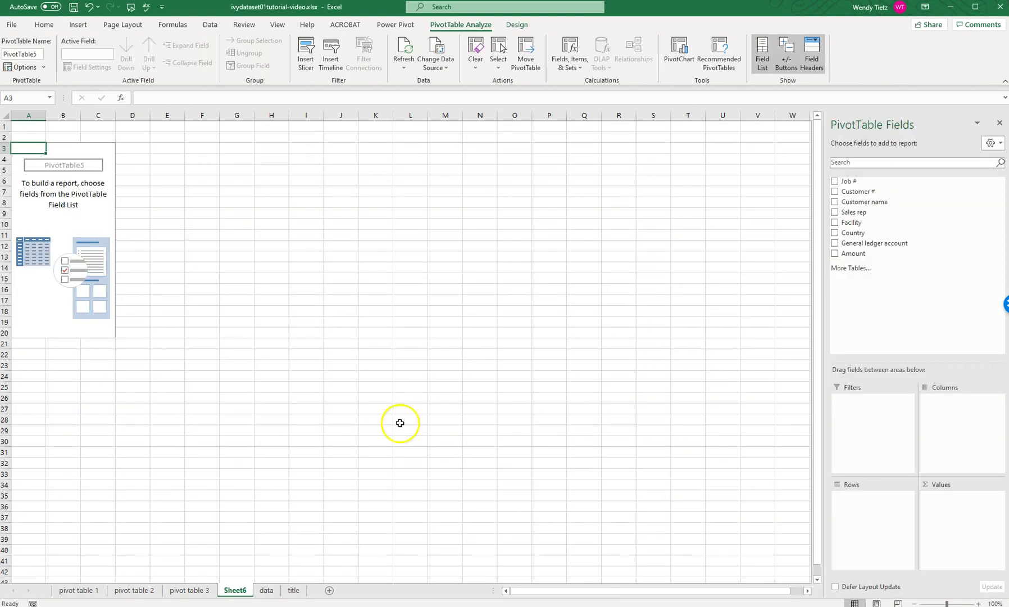
- Rename the fourth PivotTable's worksheet as "pivot table 4"
right_click(243, 589)
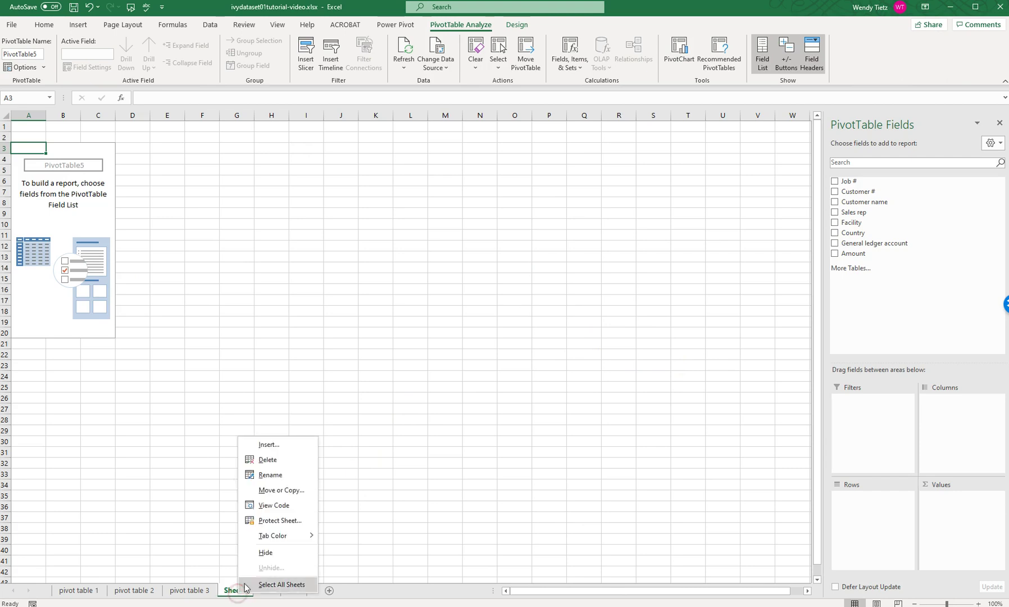
click(248, 473)
text(pivot t)
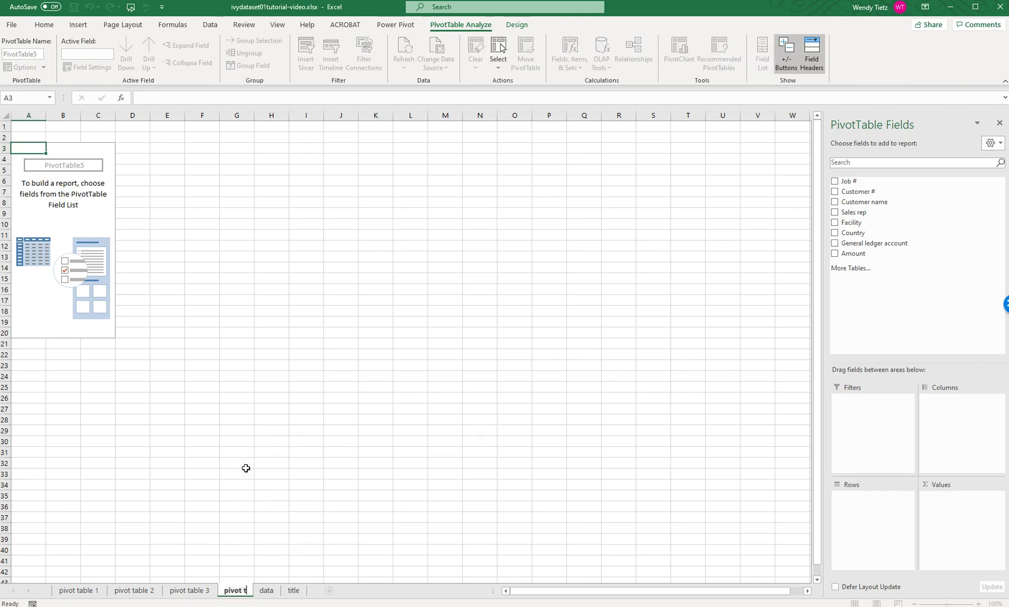
text(able 4)
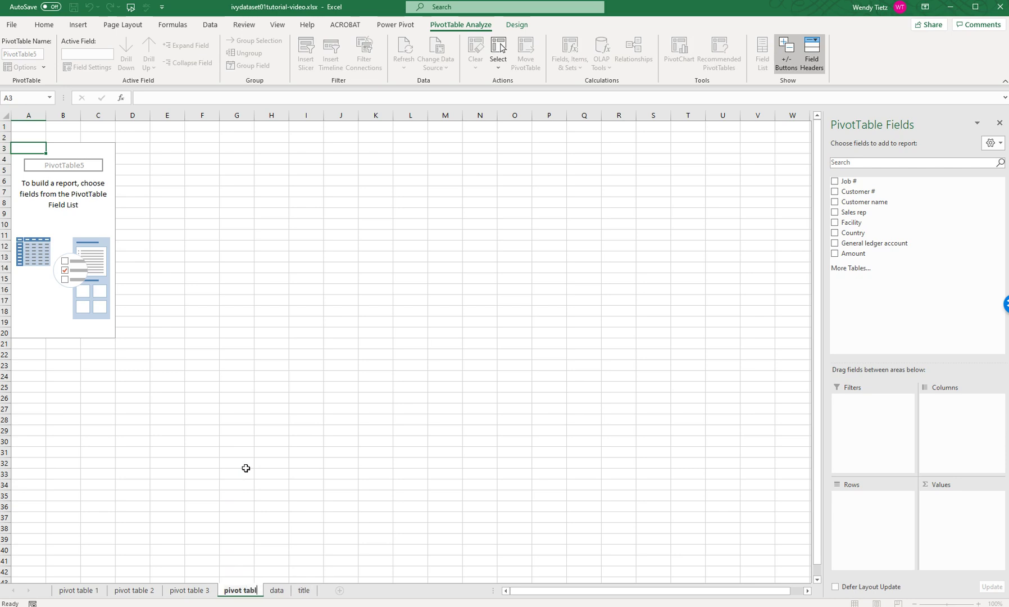
click(62, 182)
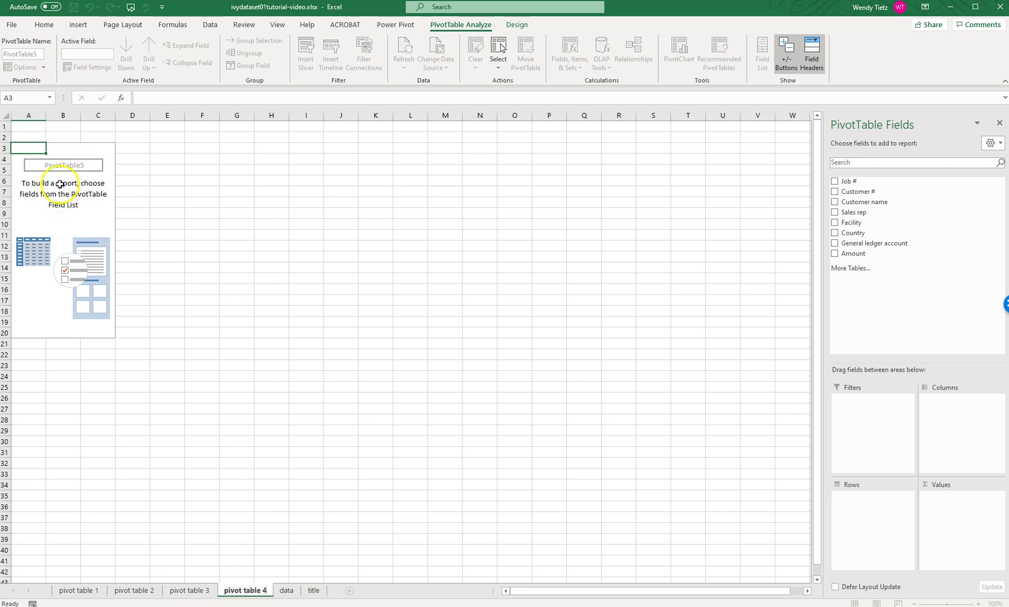
- Build the fourth PivotTable with Country and Facility as rows, Sales rep as columns and summed Amount, and collapse the CA and US groups
click(950, 603)
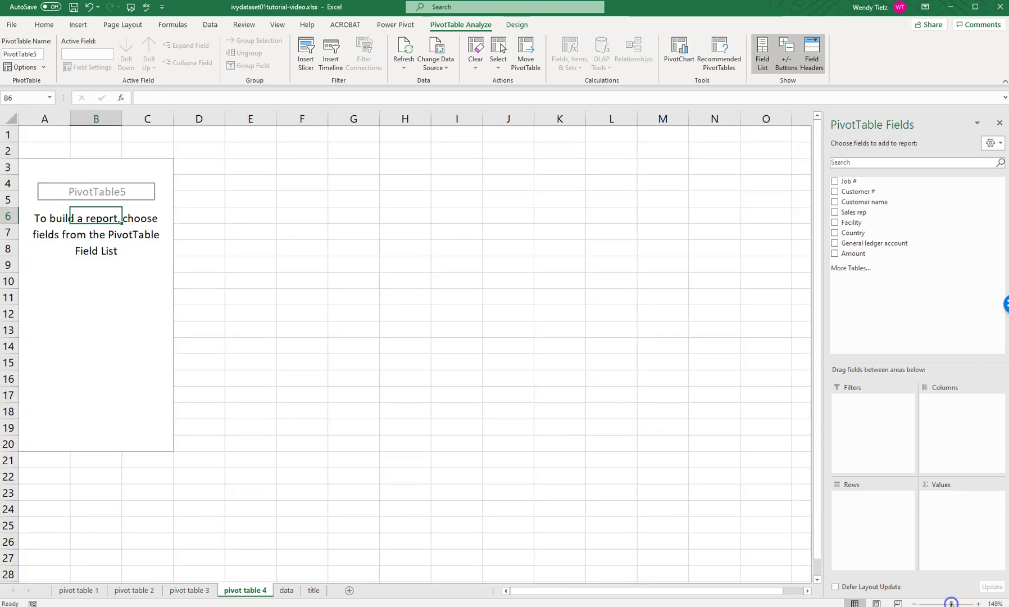
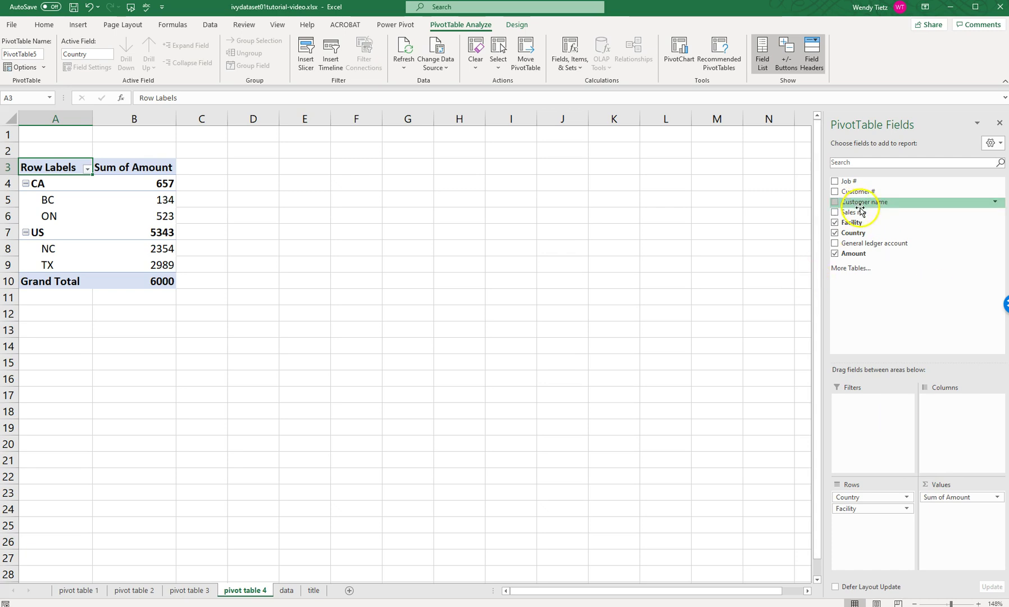
drag(862, 212, 966, 413)
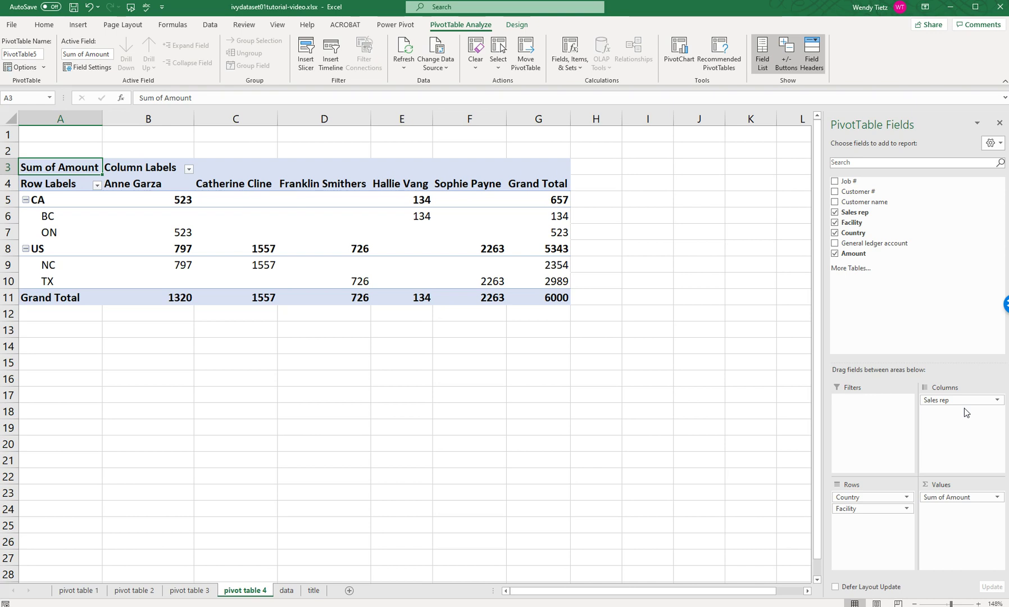
click(25, 199)
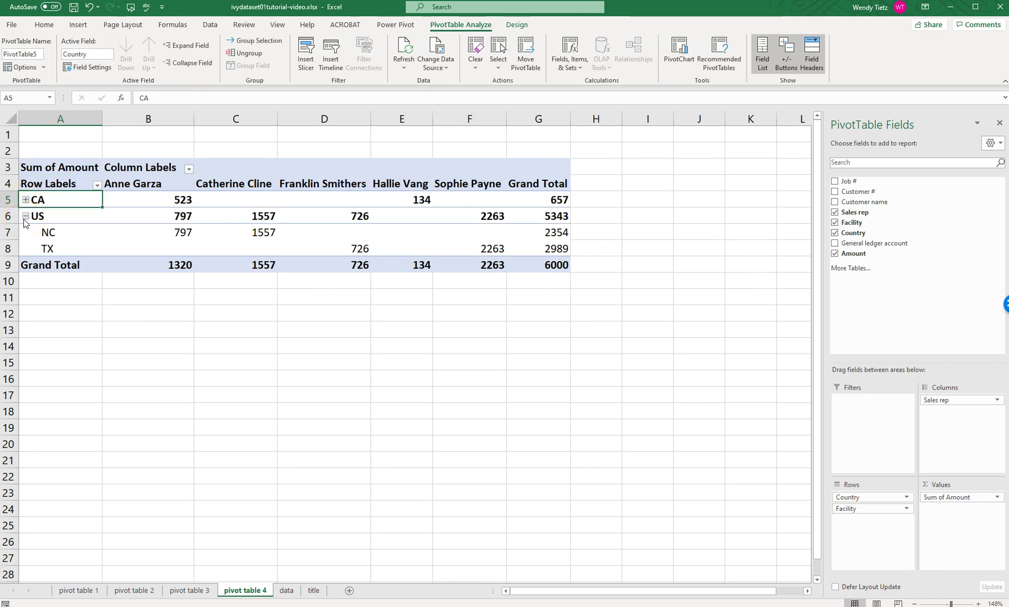
click(25, 216)
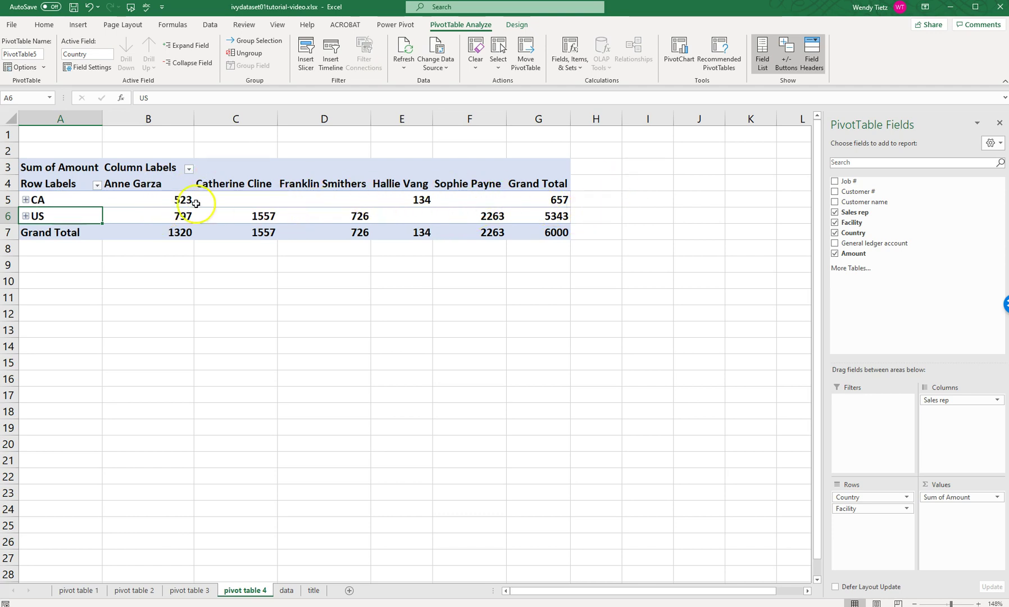
- Expand the CA and US groups to show their facilities in the fourth PivotTable
click(25, 200)
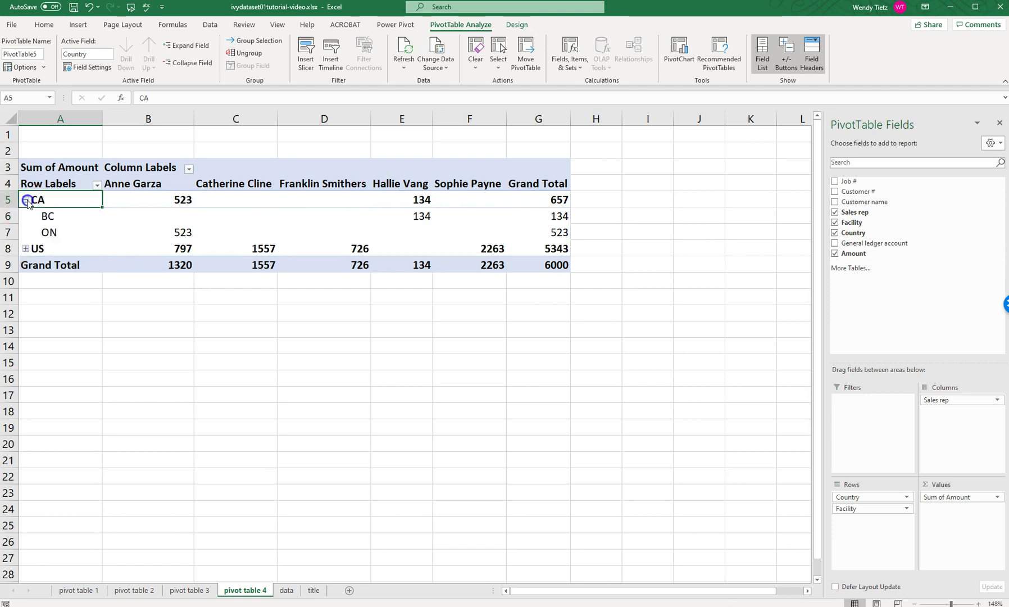
click(25, 250)
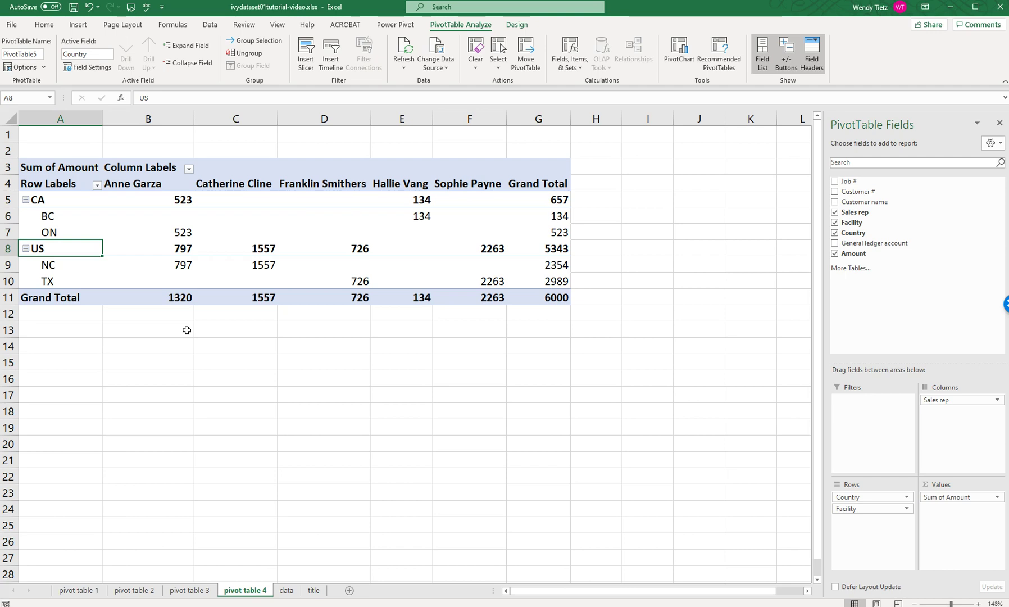
mouse_move(225, 228)
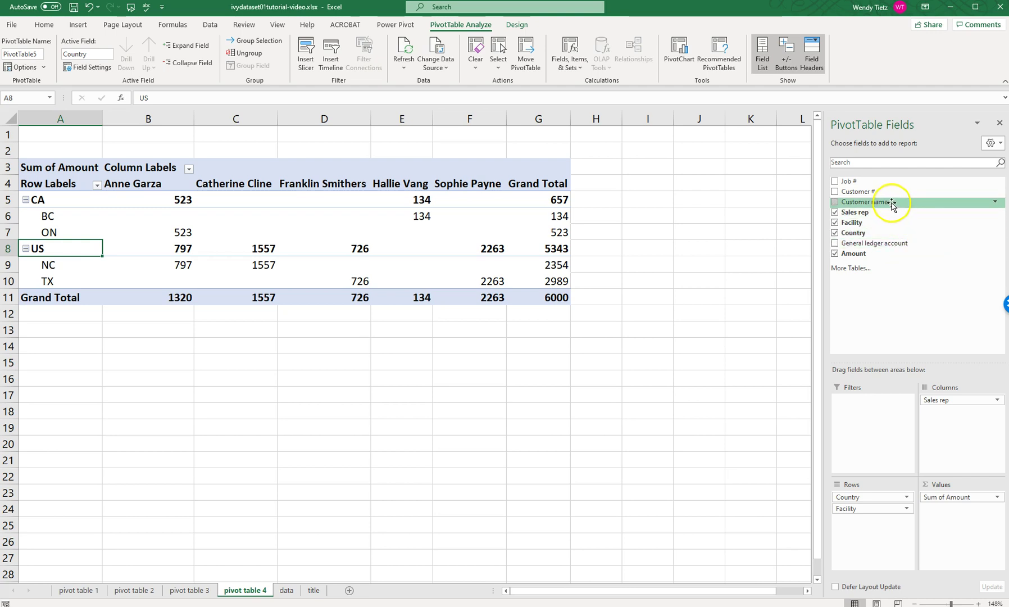
- Add General ledger account as a report filter and filter the fourth PivotTable to G/L #3100 - Revenue
drag(895, 243, 895, 416)
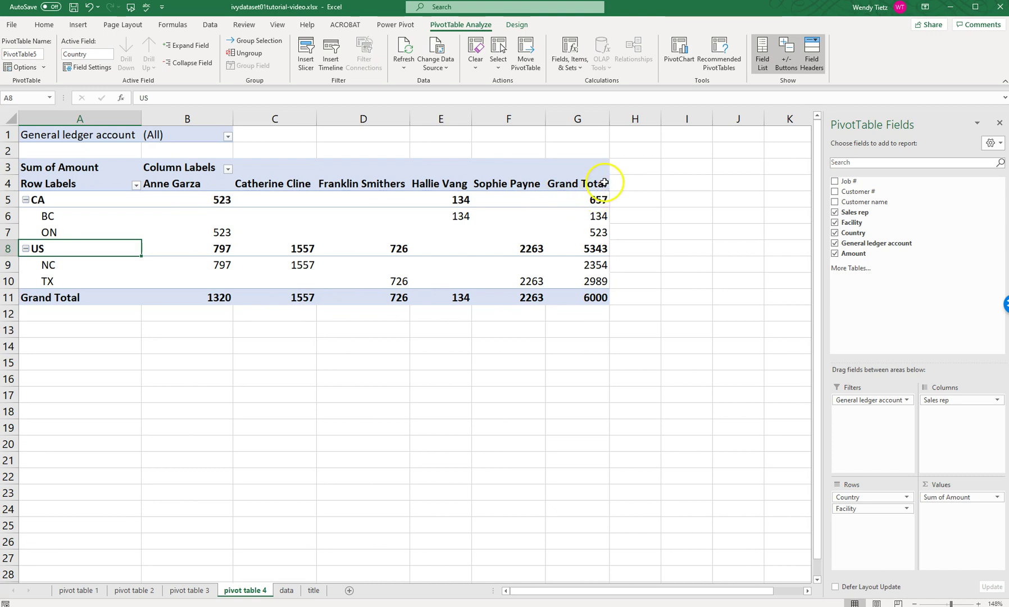
mouse_move(245, 201)
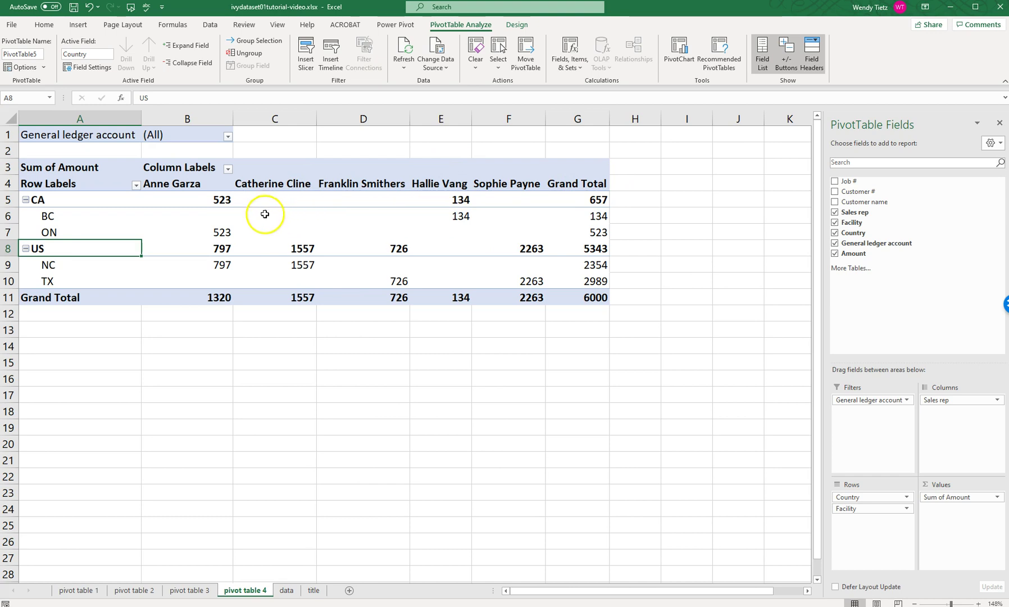
mouse_move(263, 249)
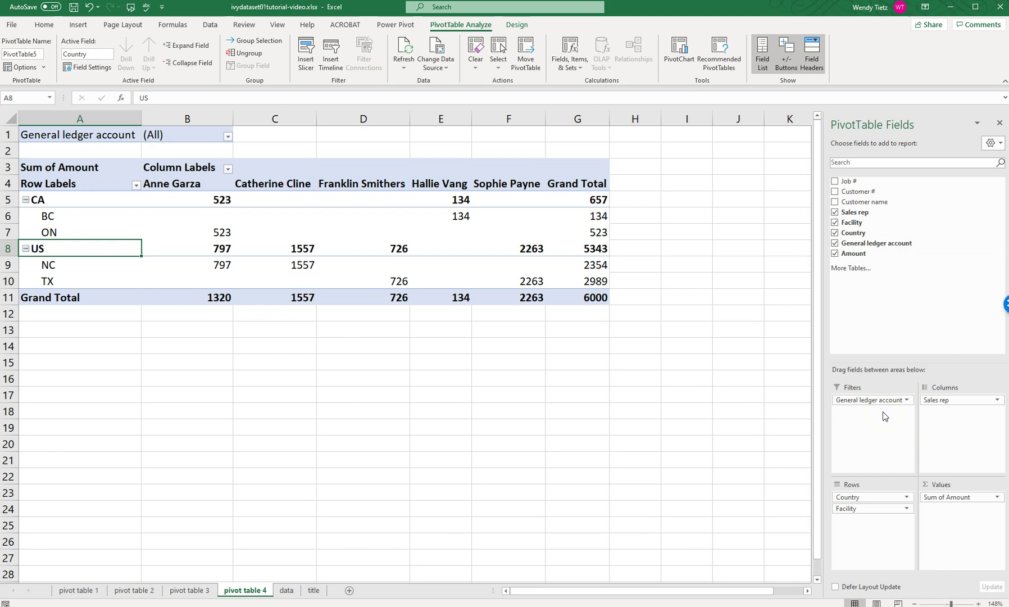
click(228, 137)
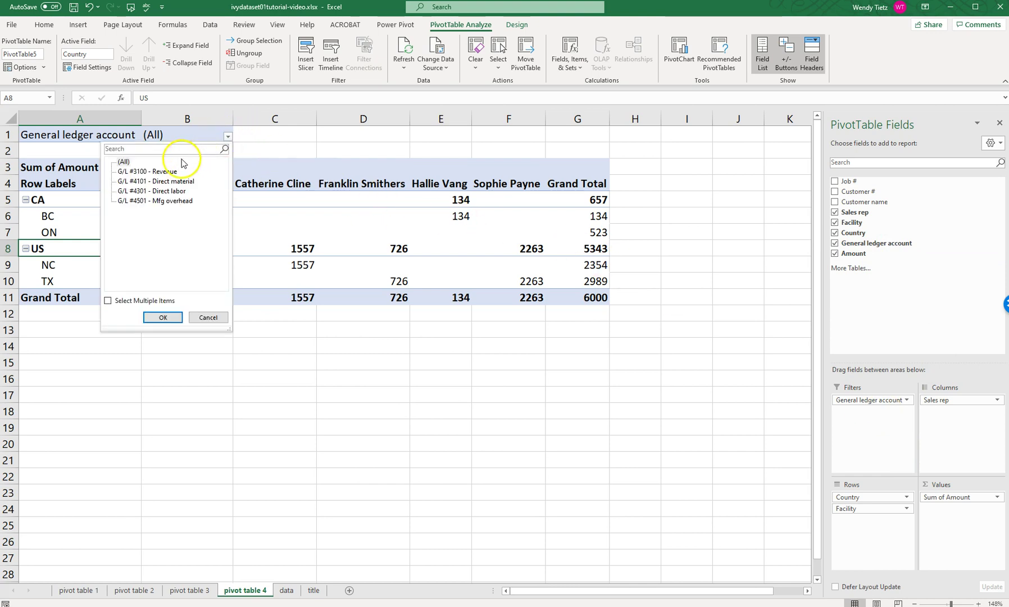
click(168, 172)
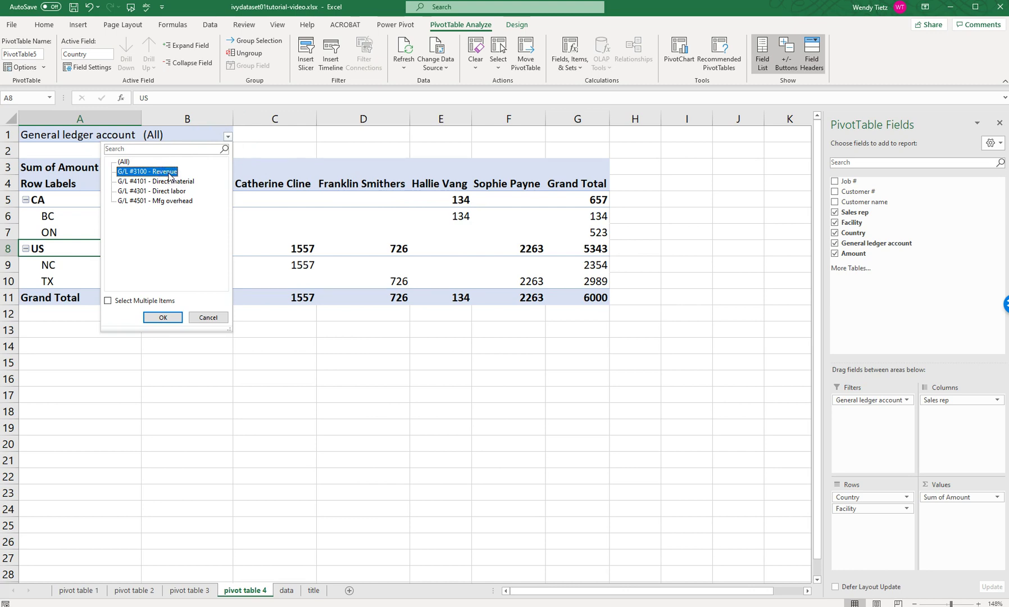
click(164, 316)
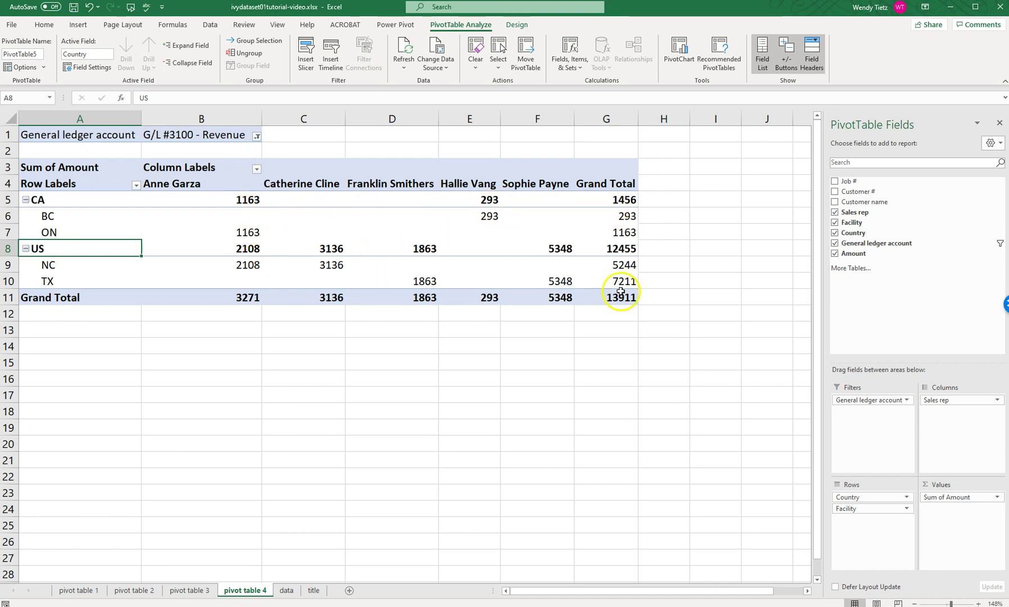
mouse_move(627, 291)
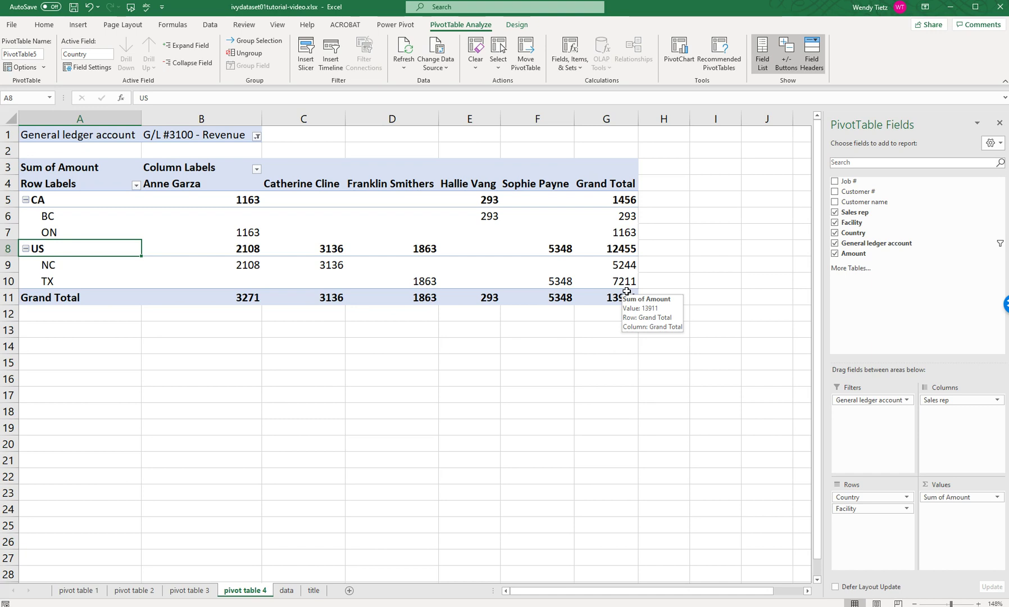
- Format the fourth PivotTable's Sum of Amount values as Accounting with the $ symbol and 0 decimal places
click(223, 197)
drag(223, 197, 588, 248)
drag(611, 291, 610, 295)
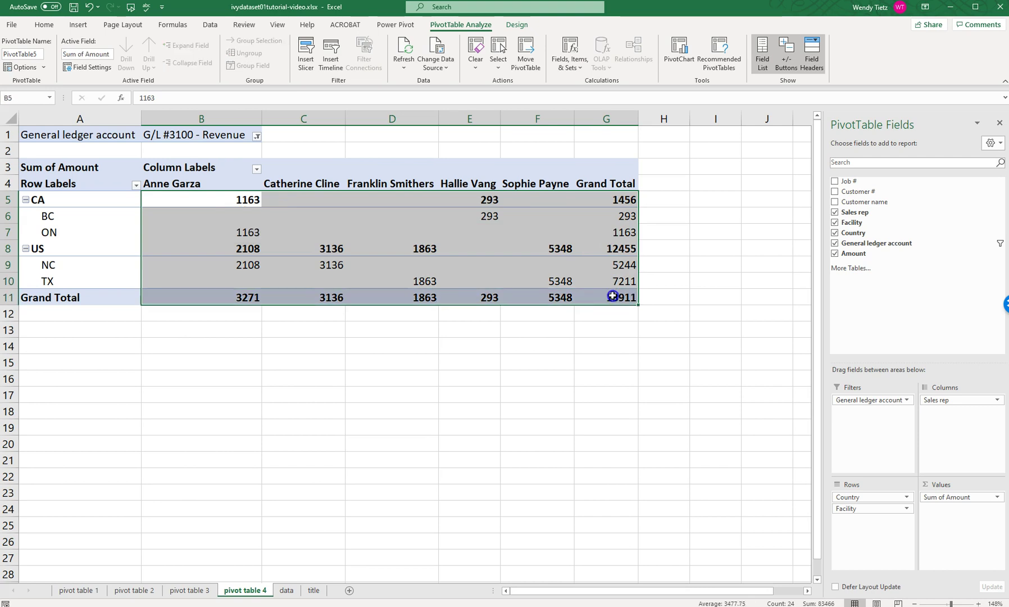
right_click(242, 232)
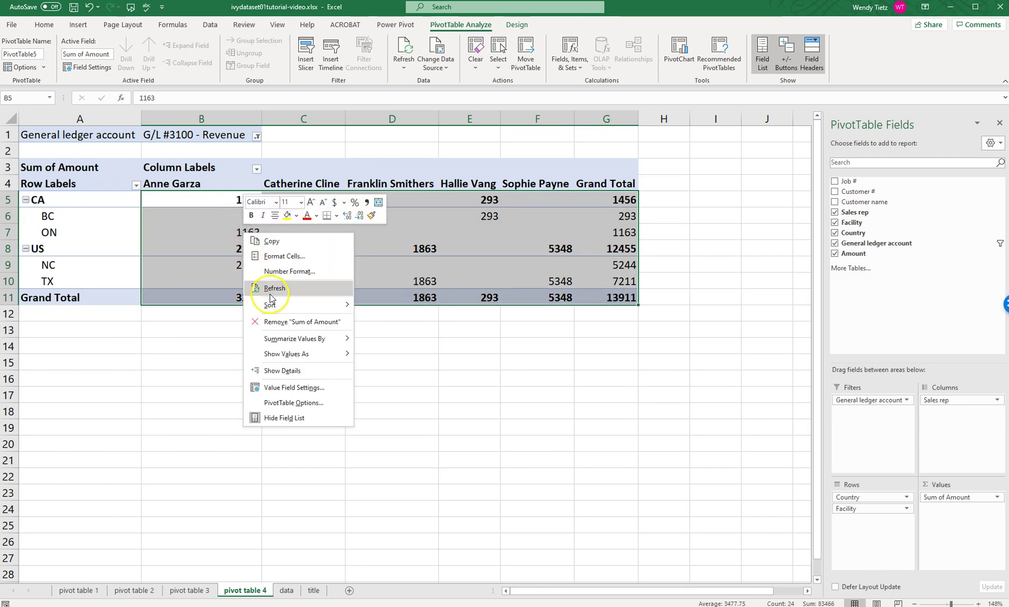
click(315, 387)
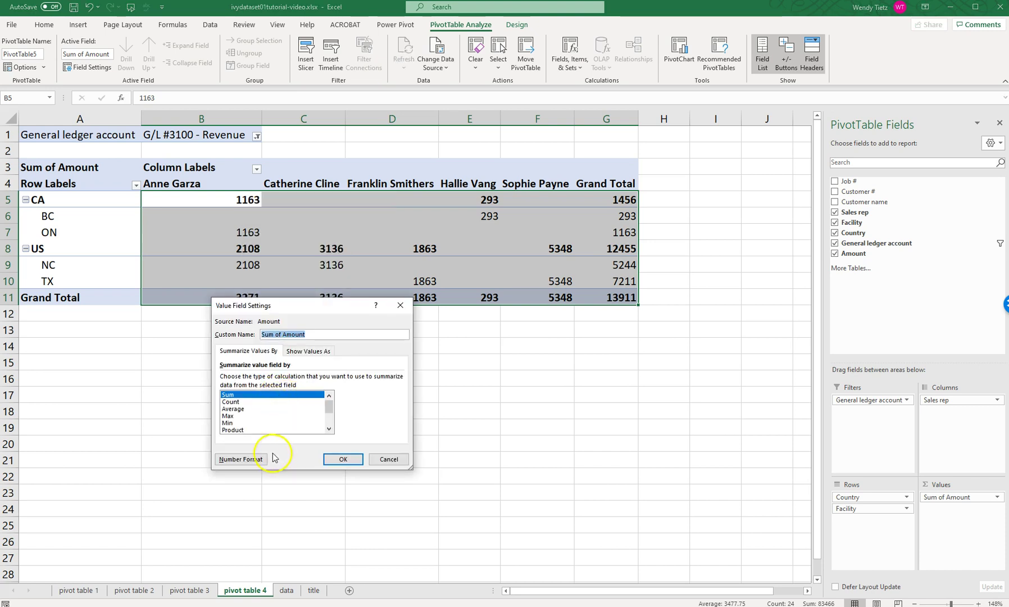
click(254, 461)
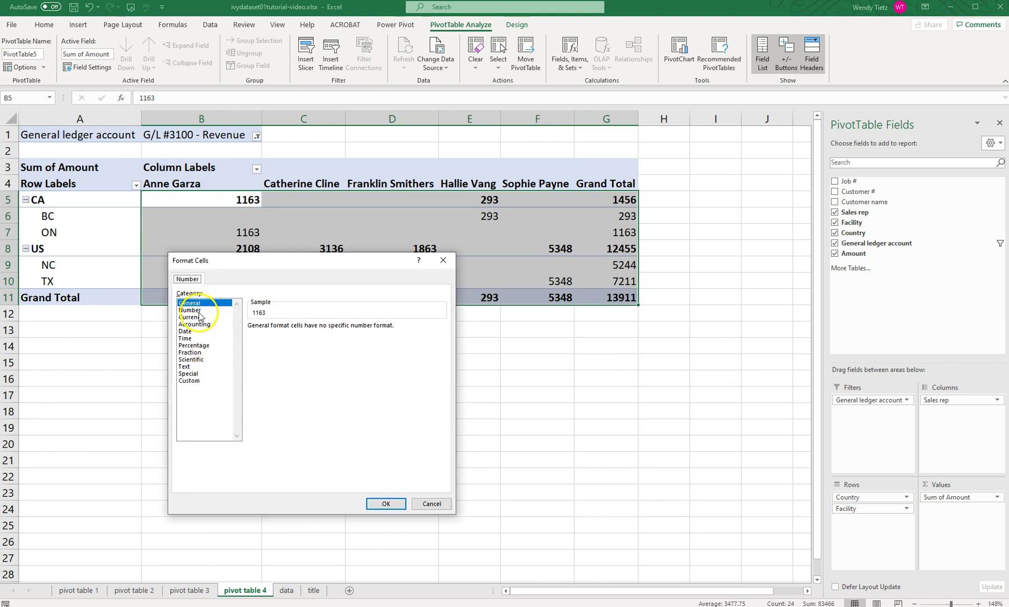
click(198, 325)
click(322, 329)
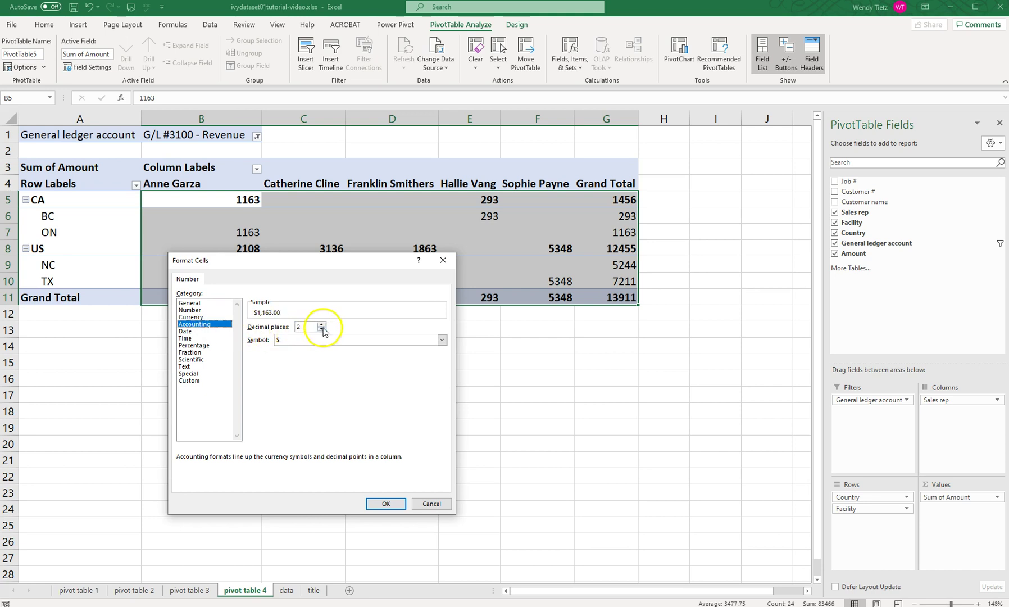
click(322, 330)
click(385, 504)
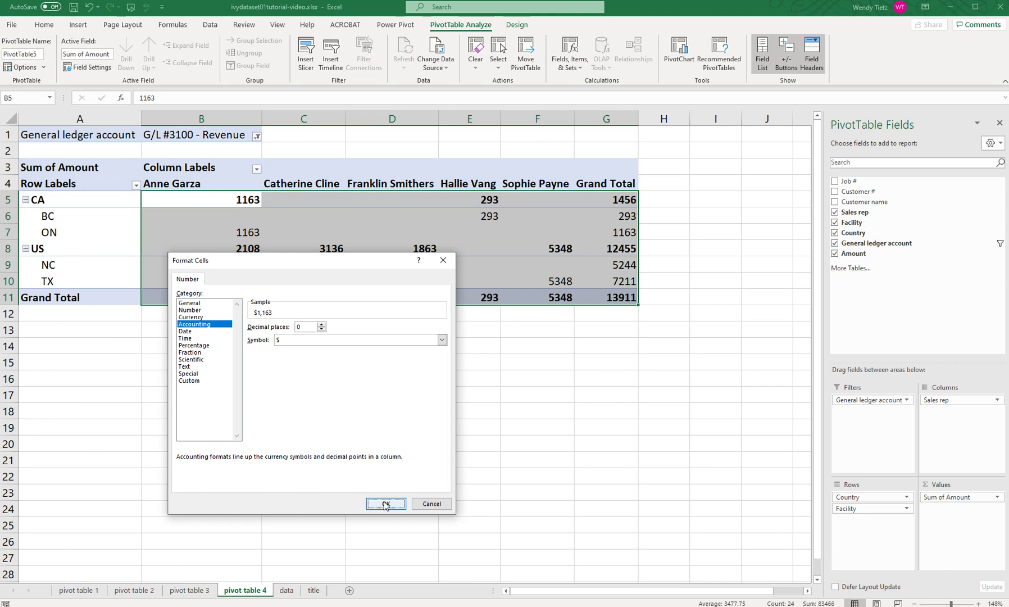
click(385, 503)
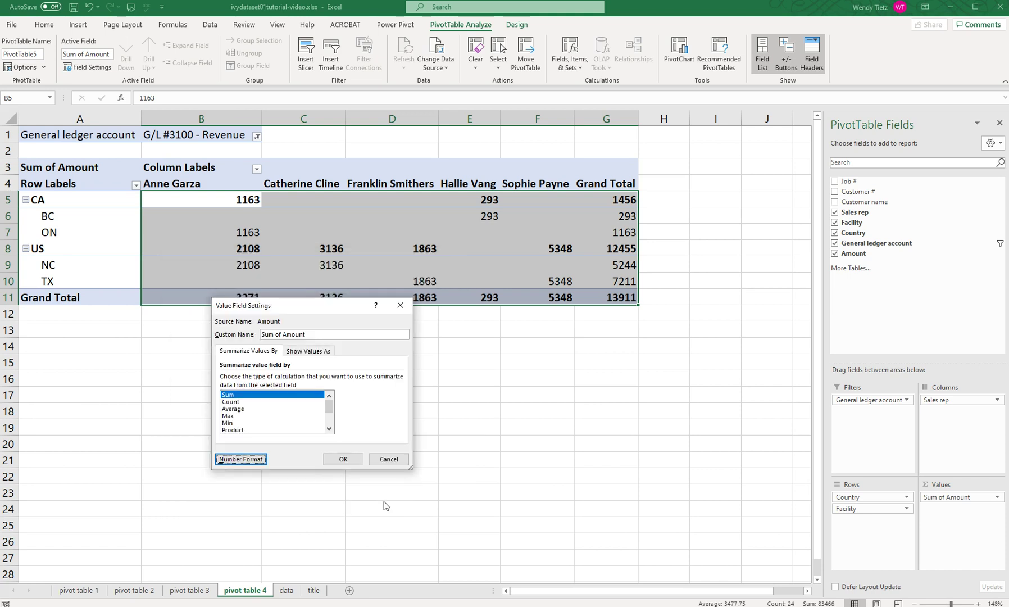
click(332, 460)
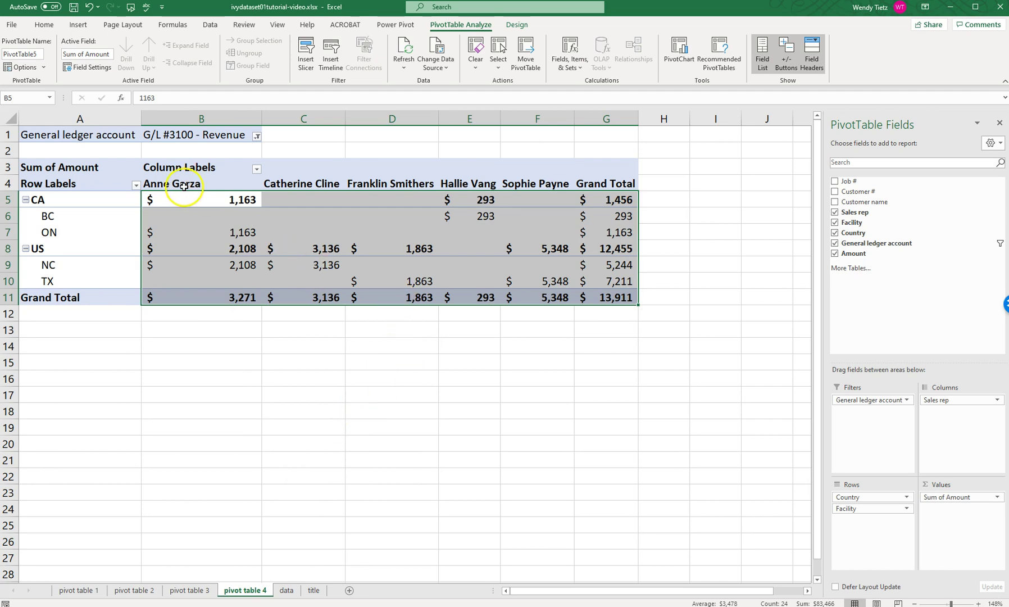
click(169, 201)
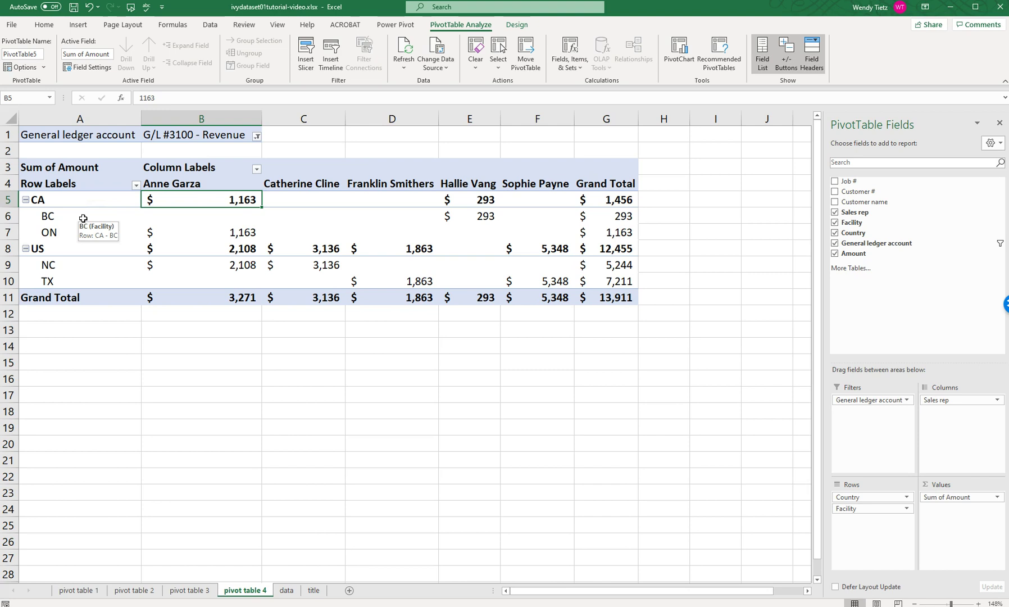
click(247, 176)
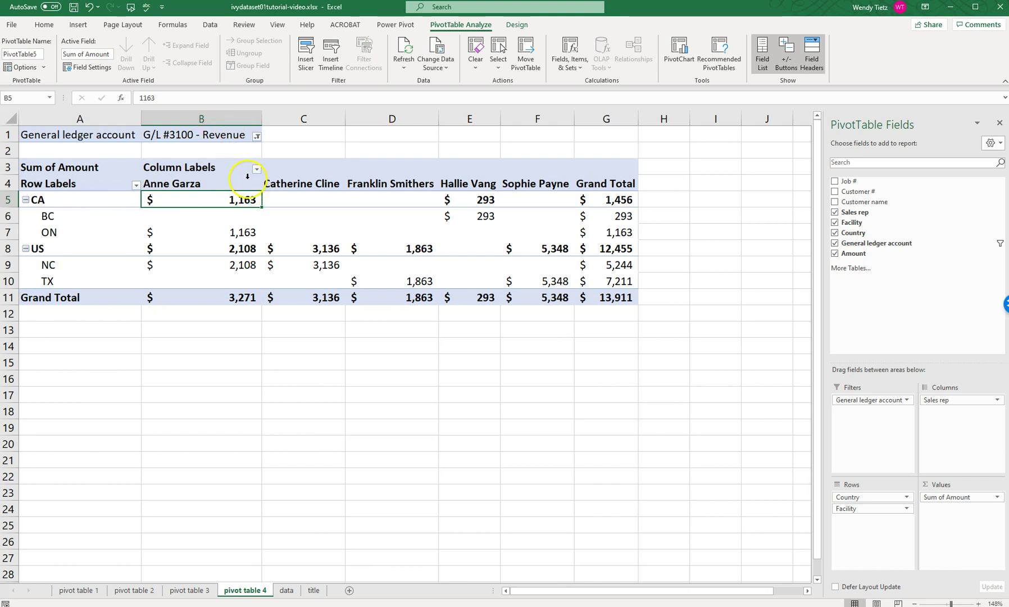